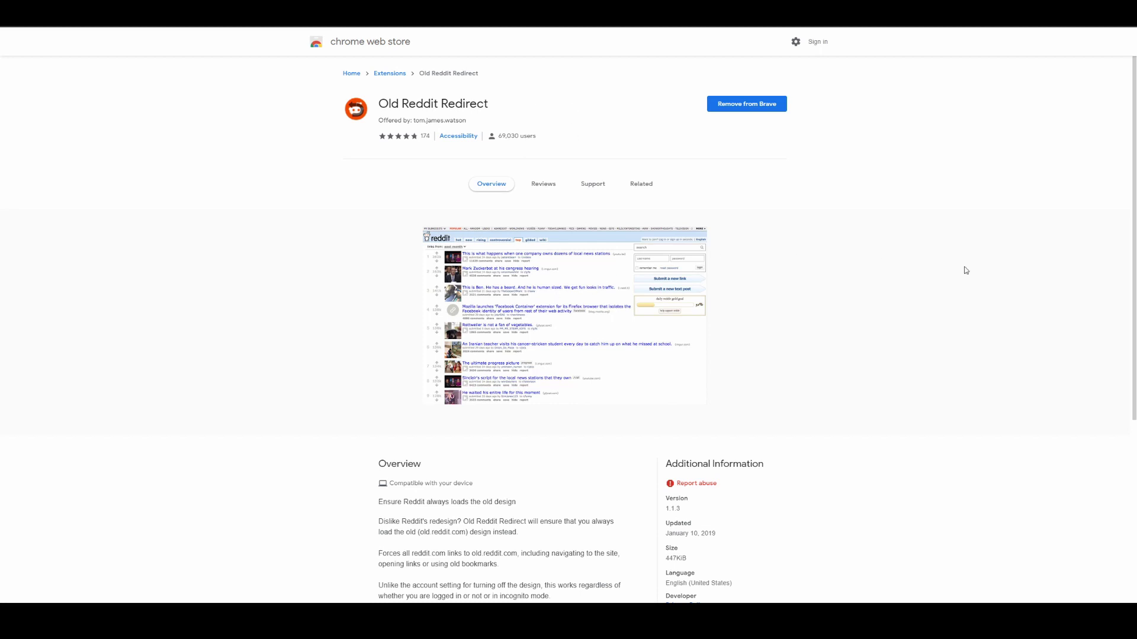
pyautogui.scroll(-2, 572, 280)
pyautogui.scroll(2, 598, 281)
pyautogui.moveTo(537, 139); pyautogui.dragTo(567, 115)
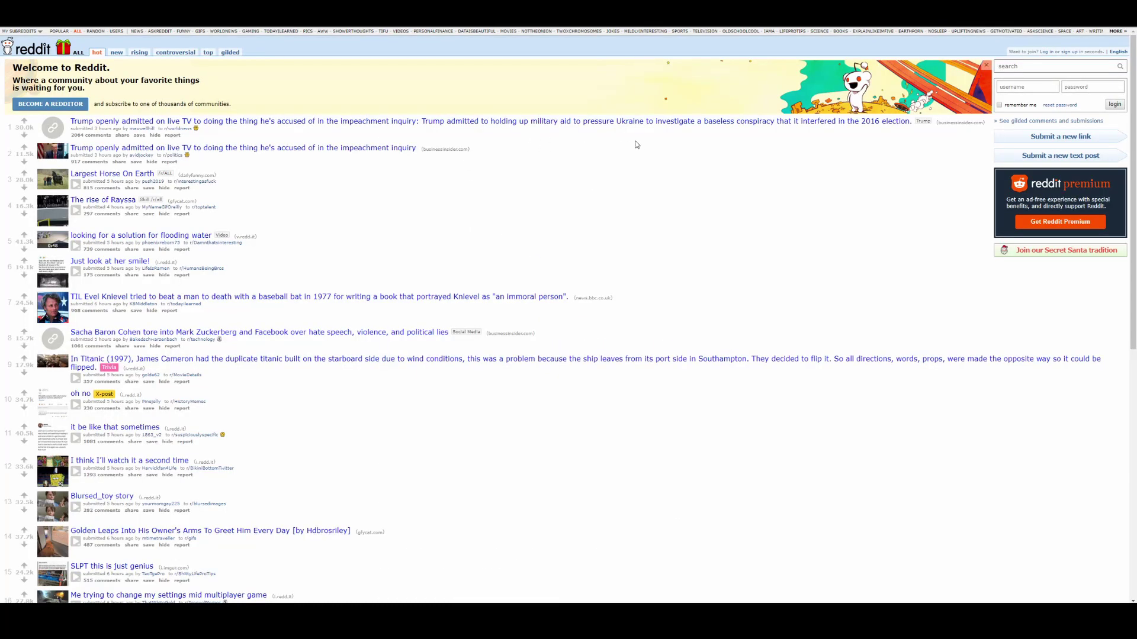
# Step: Scroll the old-design Reddit front page, then highlight the Old Reddit Redirect listing title
pyautogui.scroll(-2, 634, 145)
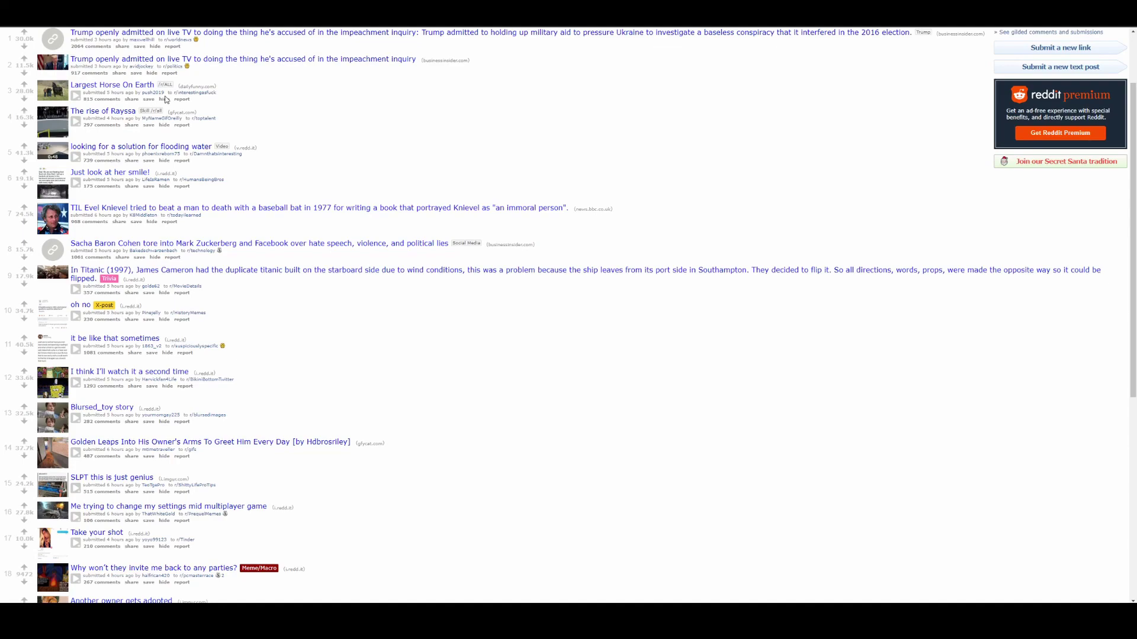
pyautogui.scroll(2, 289, 142)
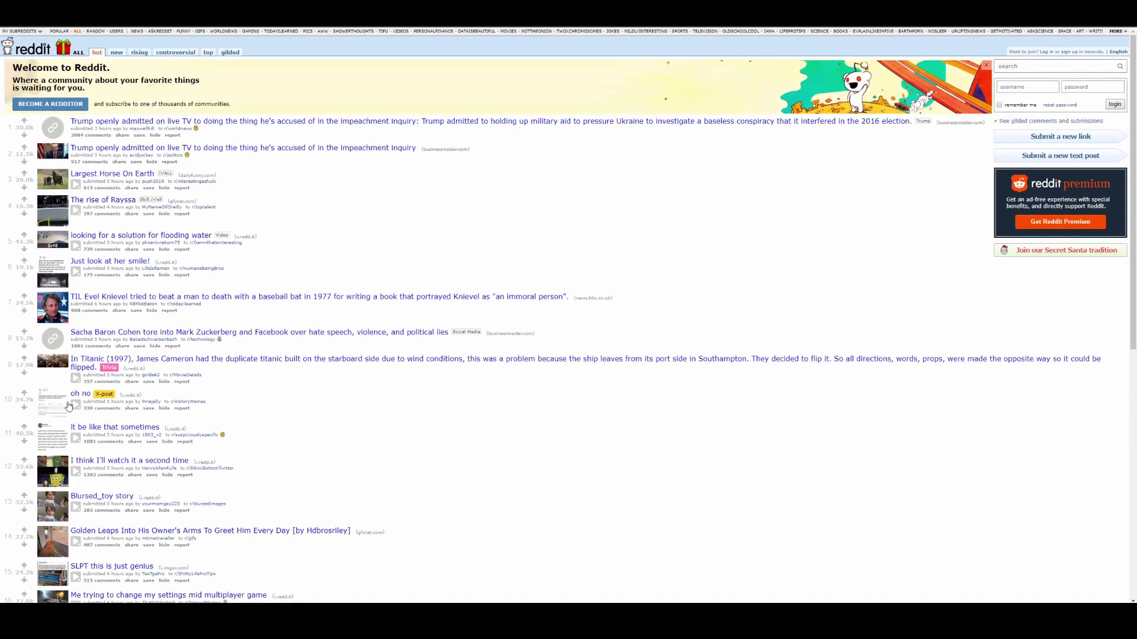
pyautogui.scroll(-10, 344, 137)
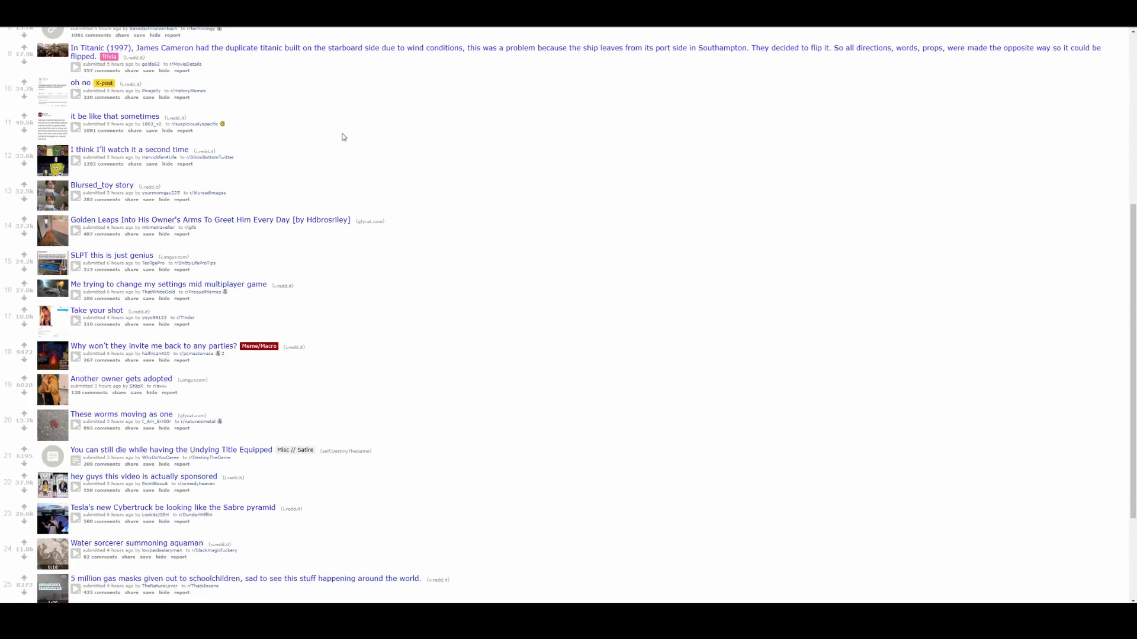
pyautogui.scroll(10, 329, 135)
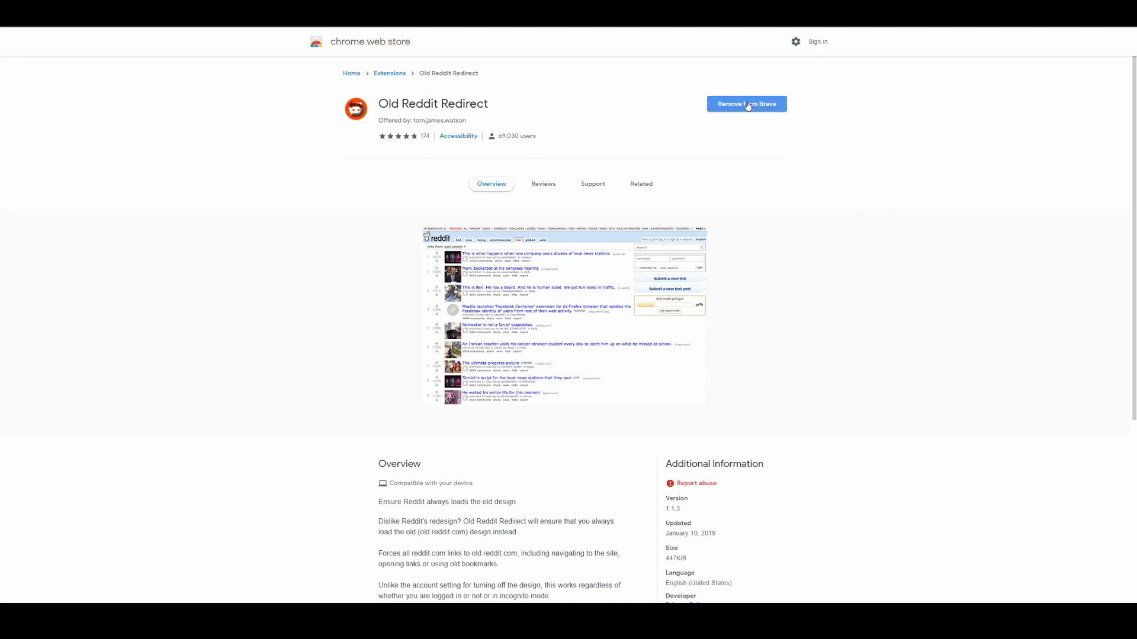
pyautogui.moveTo(527, 111); pyautogui.dragTo(376, 104)
pyautogui.click(560, 110)
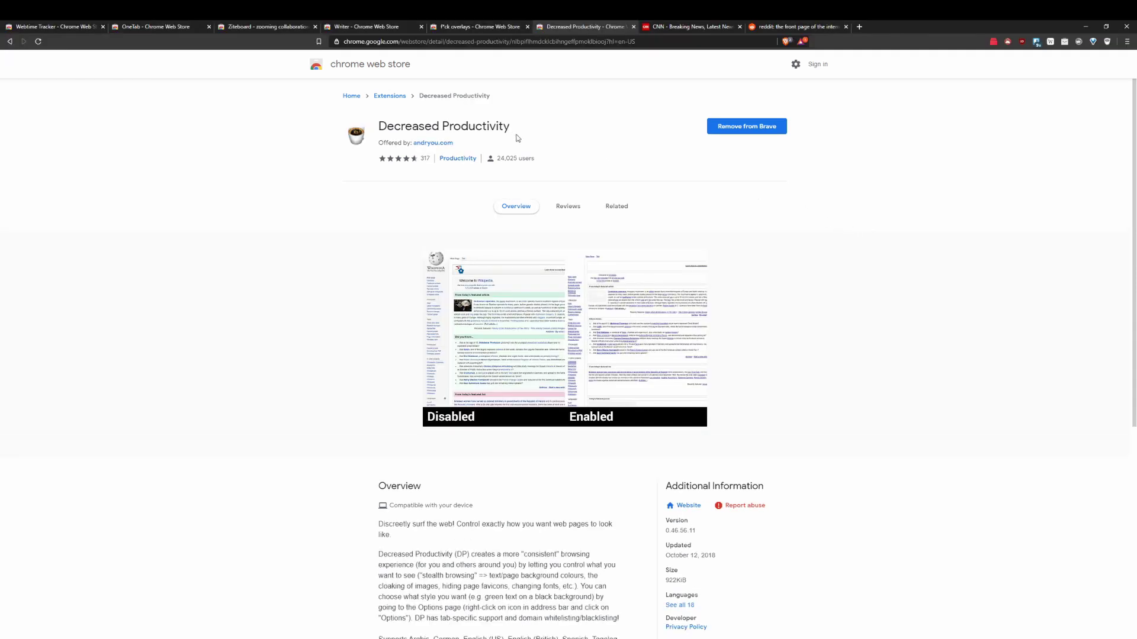
# Step: Scroll the Decreased Productivity listing, highlighting its title twice, then switch to the CNN tab
pyautogui.moveTo(525, 129); pyautogui.dragTo(355, 129)
pyautogui.click(414, 120)
pyautogui.scroll(-2, 530, 332)
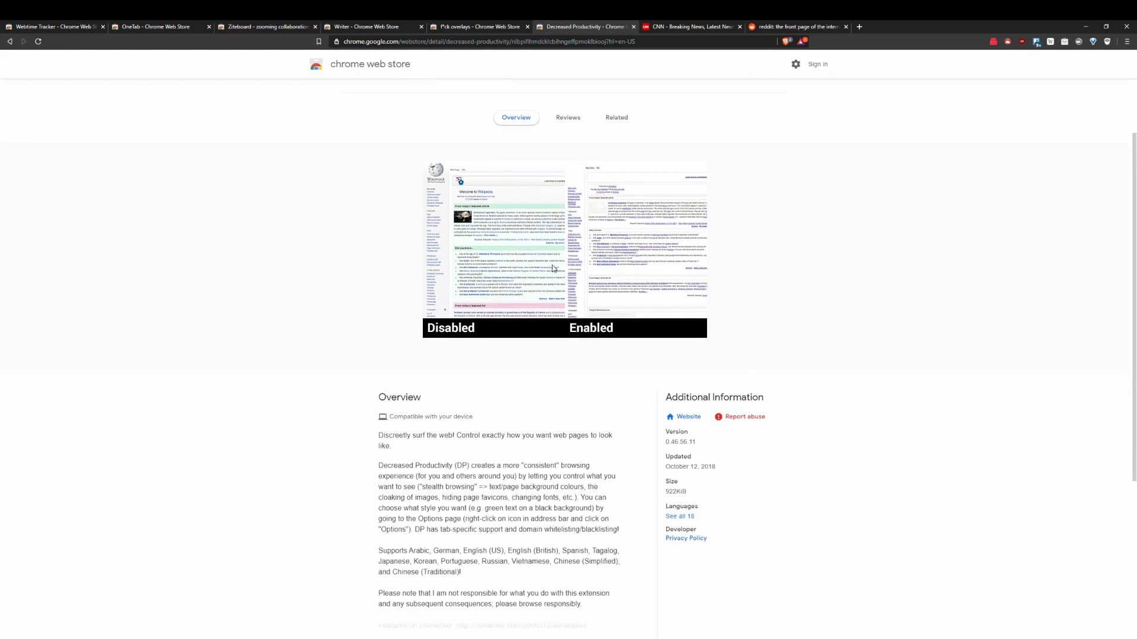
pyautogui.scroll(2, 555, 273)
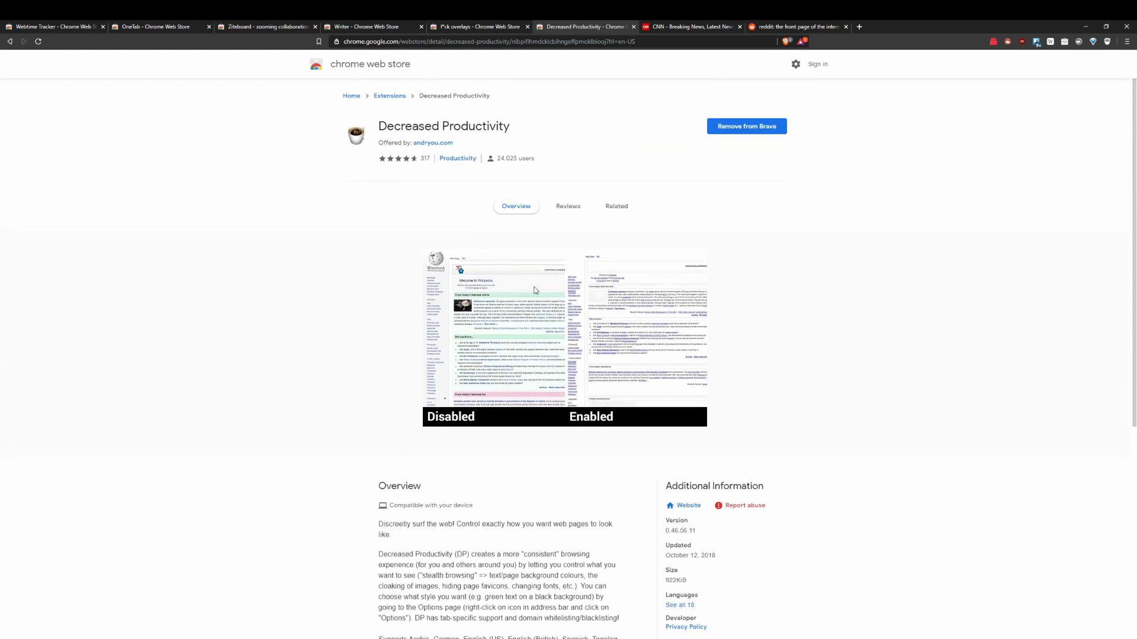
pyautogui.scroll(-1, 540, 268)
pyautogui.scroll(1, 539, 267)
pyautogui.moveTo(533, 132); pyautogui.dragTo(376, 124)
pyautogui.click(590, 134)
pyautogui.hotkey('ctrl', 'Tab')
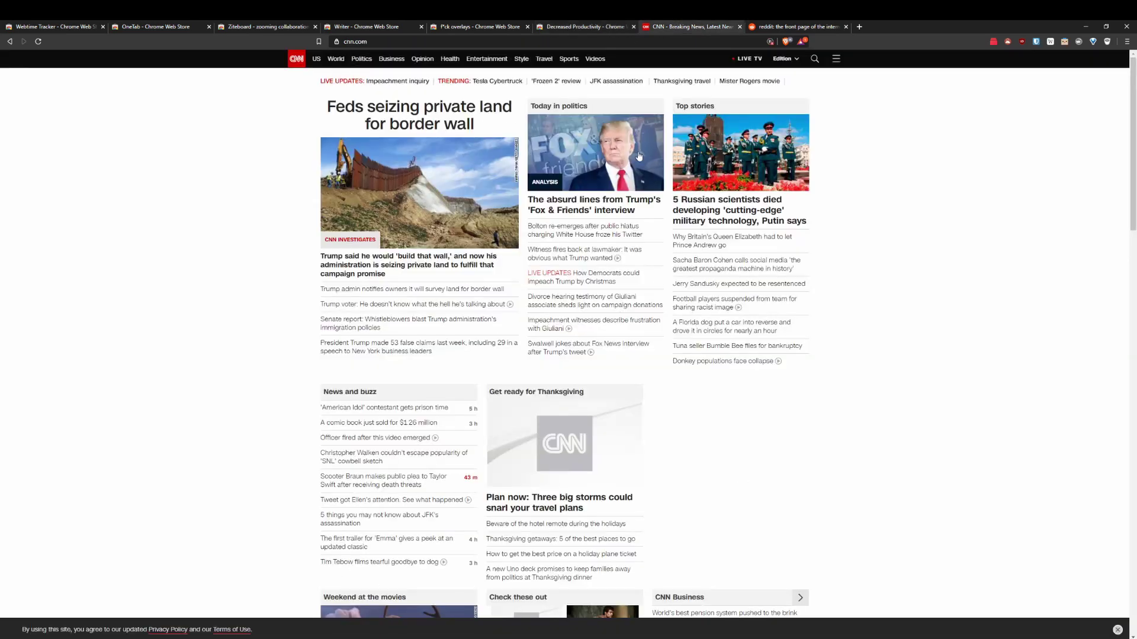
# Step: Turn on Decreased Productivity for CNN and read the border wall land survey article
pyautogui.click(1107, 43)
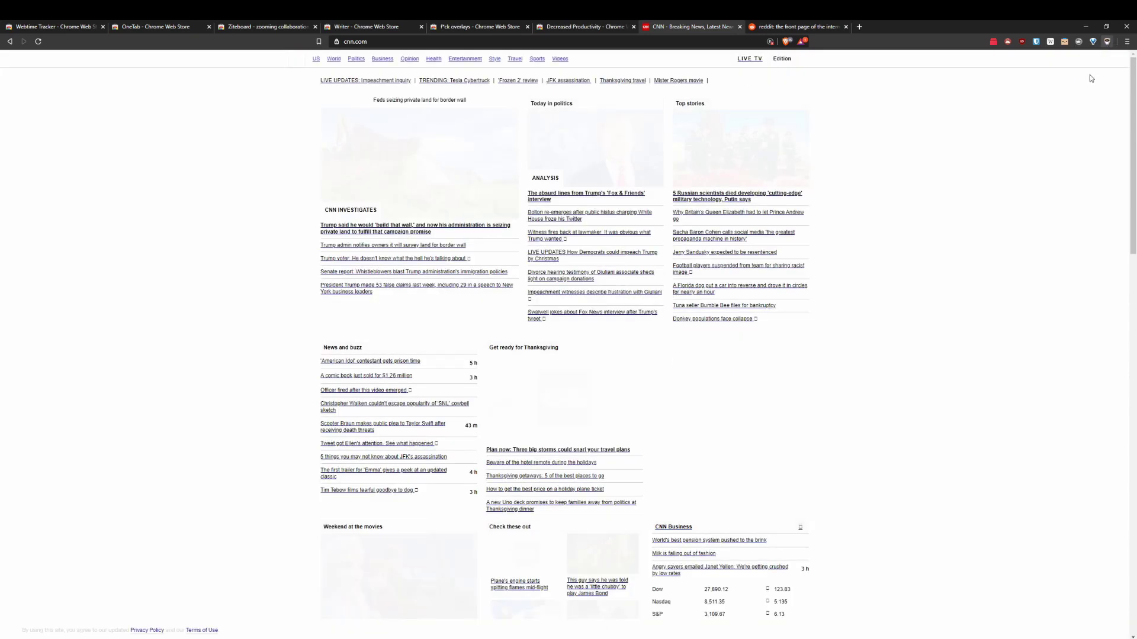
pyautogui.click(389, 245)
pyautogui.scroll(-2, 533, 249)
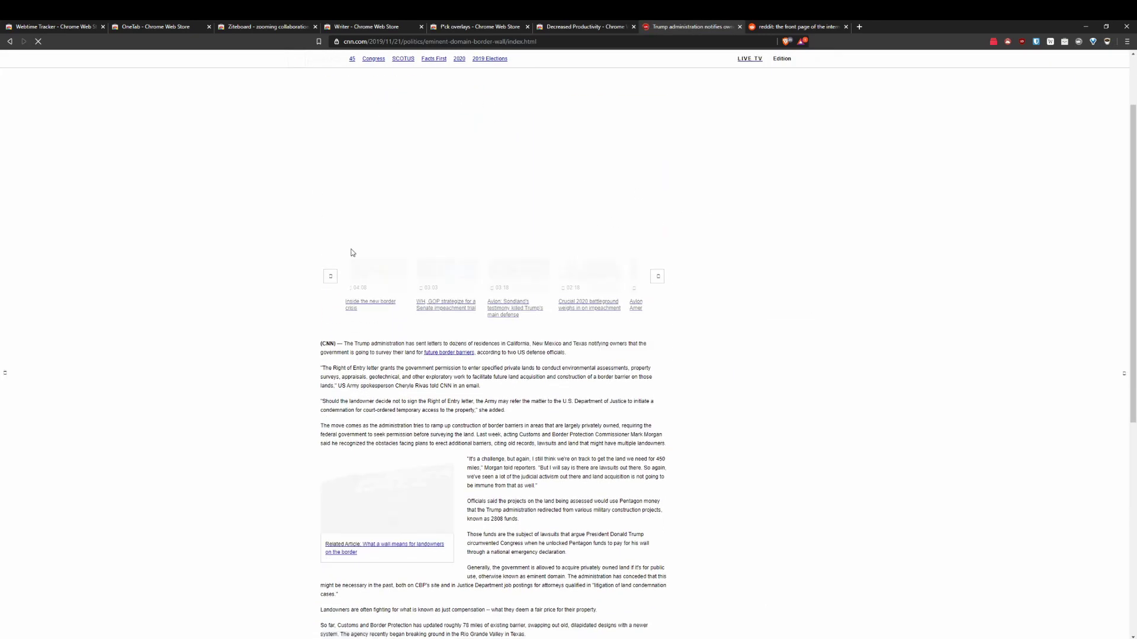
pyautogui.scroll(-7, 353, 253)
pyautogui.scroll(10, 673, 238)
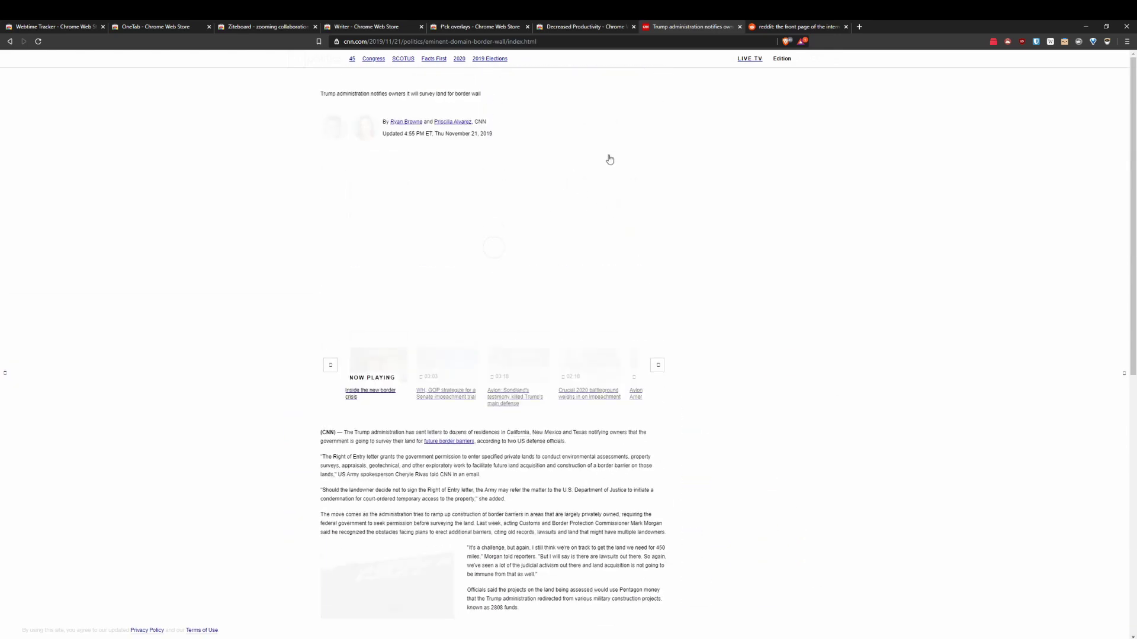
# Step: Switch to Reddit and strip its styling with Decreased Productivity, scrolling the plain front page
pyautogui.click(796, 27)
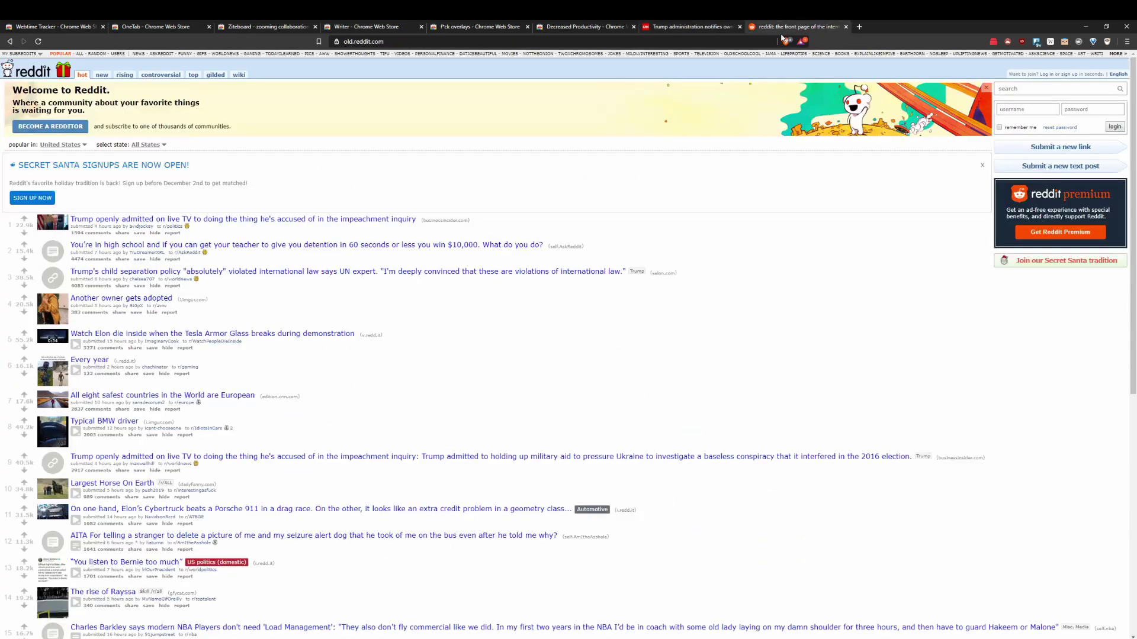
pyautogui.click(1107, 41)
pyautogui.scroll(-10, 378, 226)
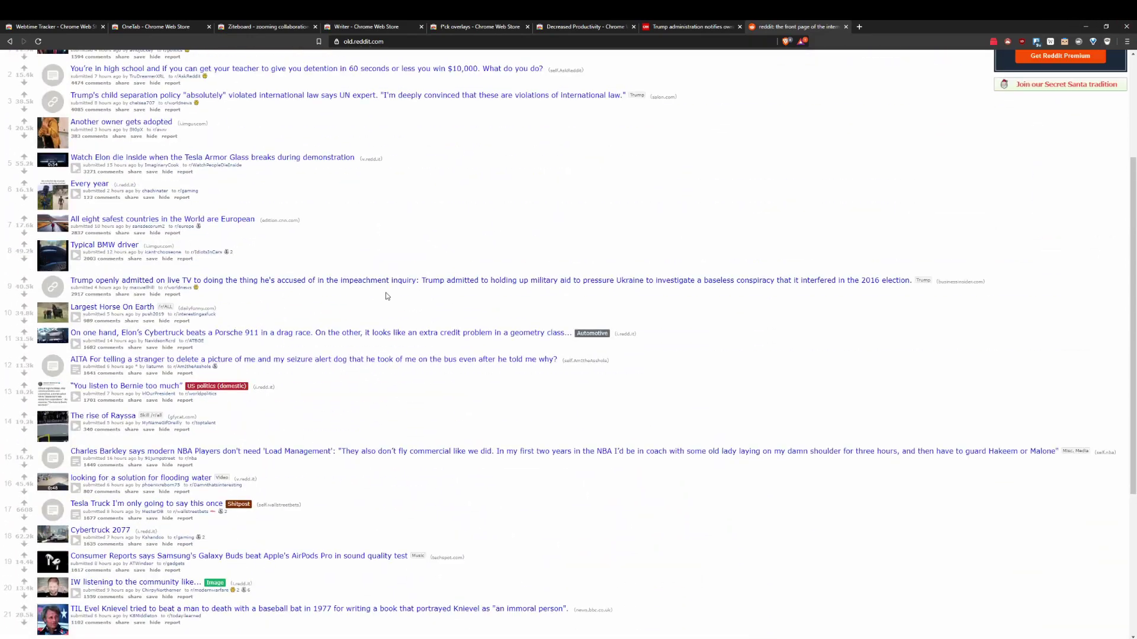
pyautogui.scroll(-3, 944, 101)
pyautogui.scroll(3, 943, 102)
pyautogui.scroll(-4, 886, 118)
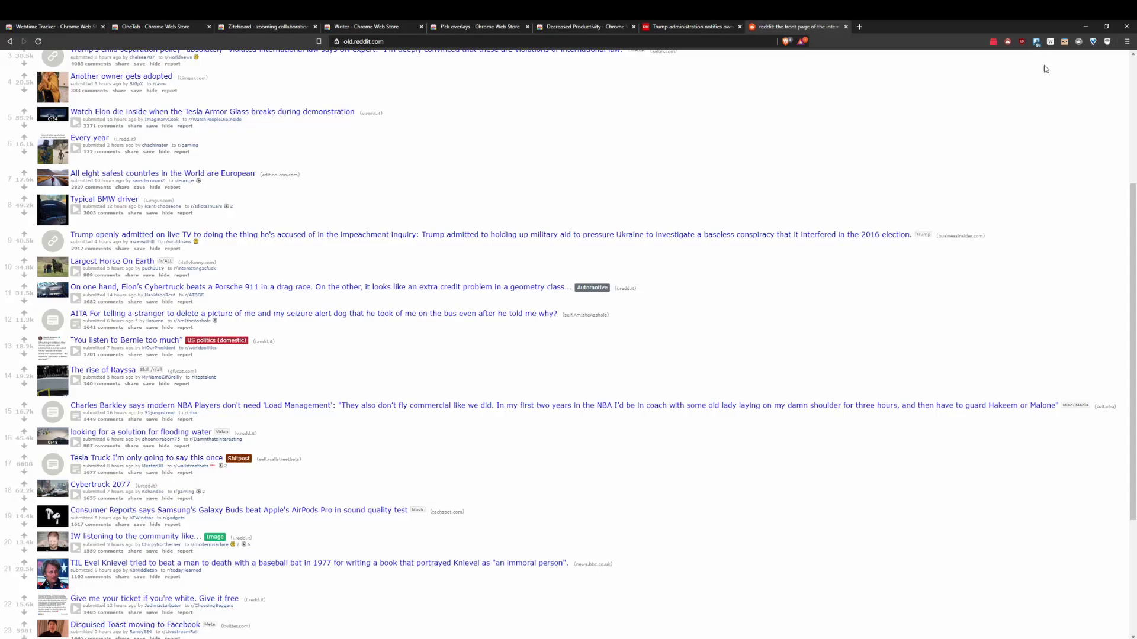
pyautogui.click(1108, 42)
pyautogui.scroll(-4, 482, 160)
pyautogui.scroll(4, 355, 237)
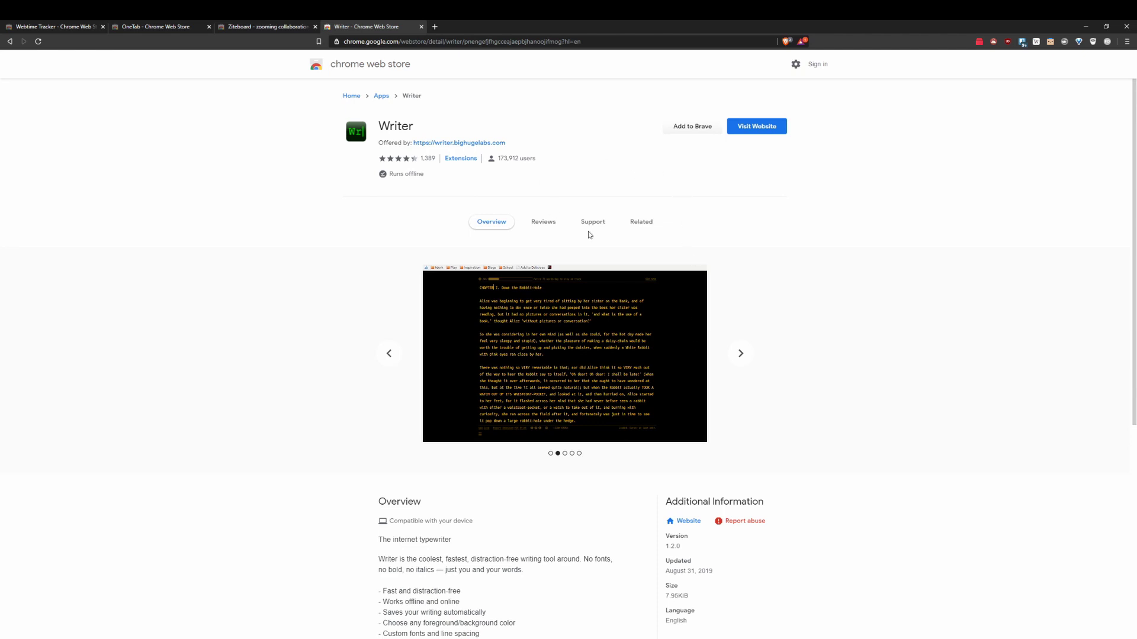
# Step: Add the Writer app to Brave and confirm the installation
pyautogui.click(685, 134)
pyautogui.click(603, 98)
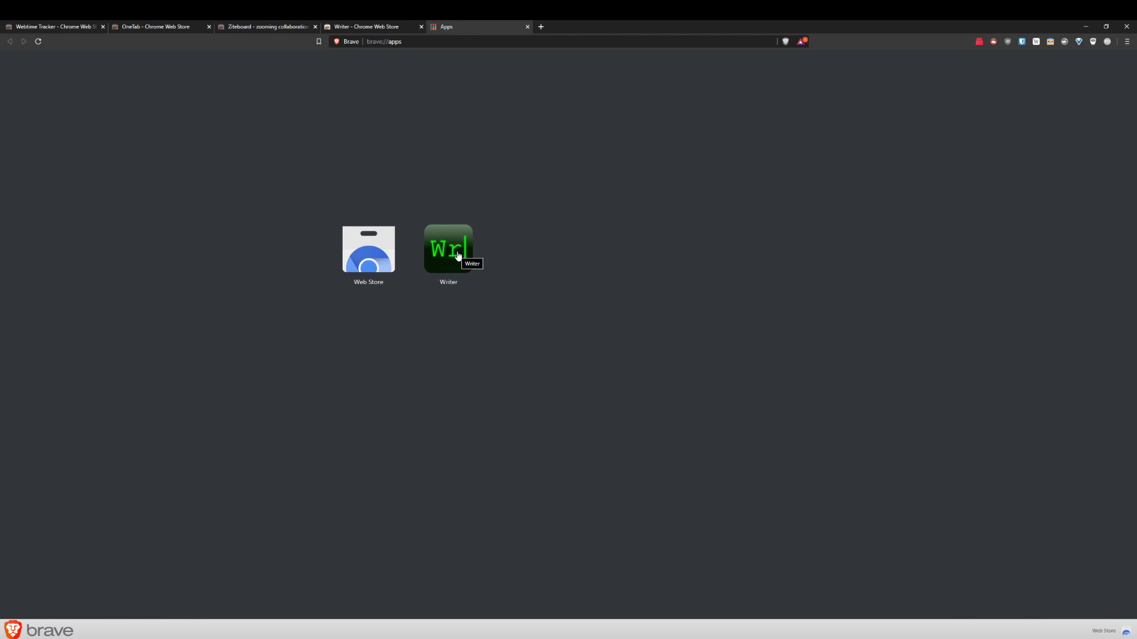
# Step: Launch the Writer app and scroll its welcome page to the Free pricing column
pyautogui.click(446, 246)
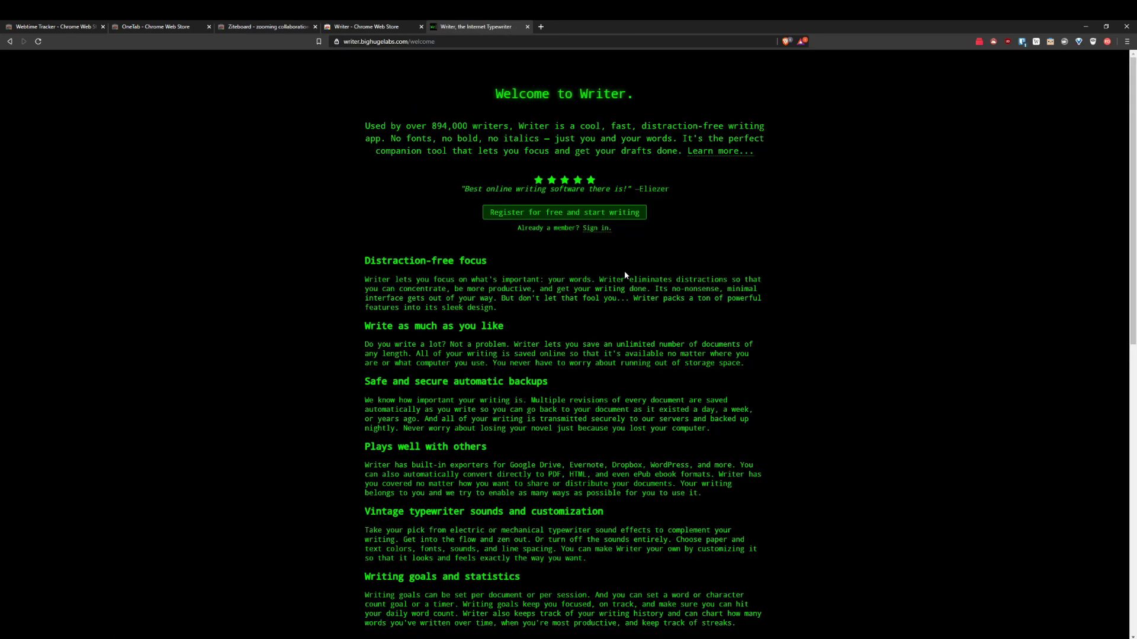
pyautogui.scroll(-2, 559, 211)
pyautogui.scroll(-2, 559, 211)
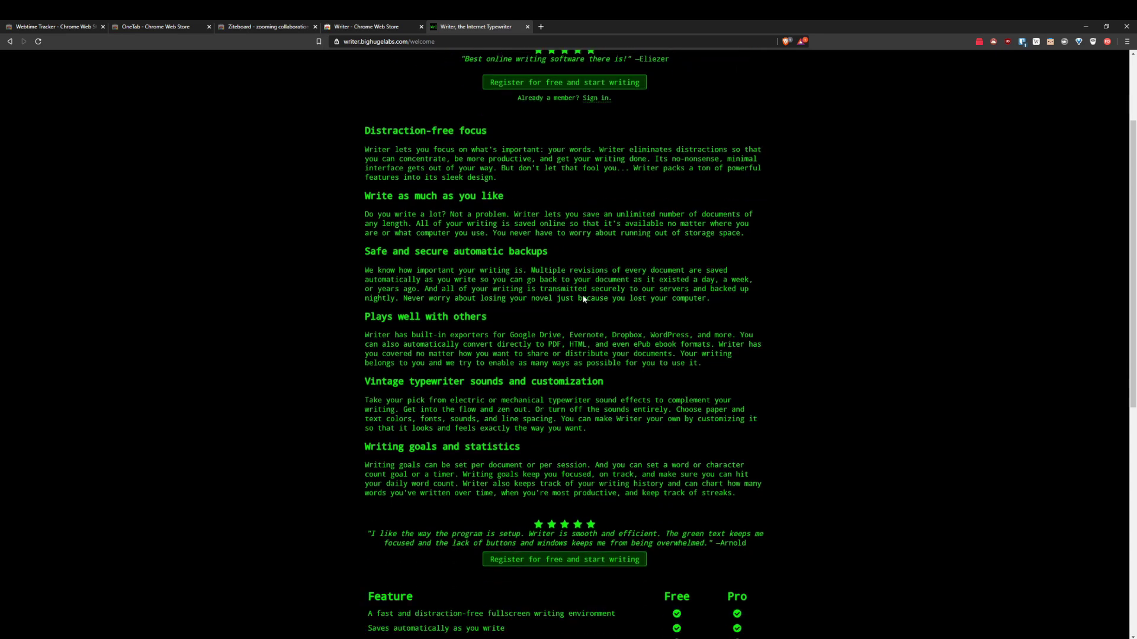
pyautogui.scroll(4, 614, 270)
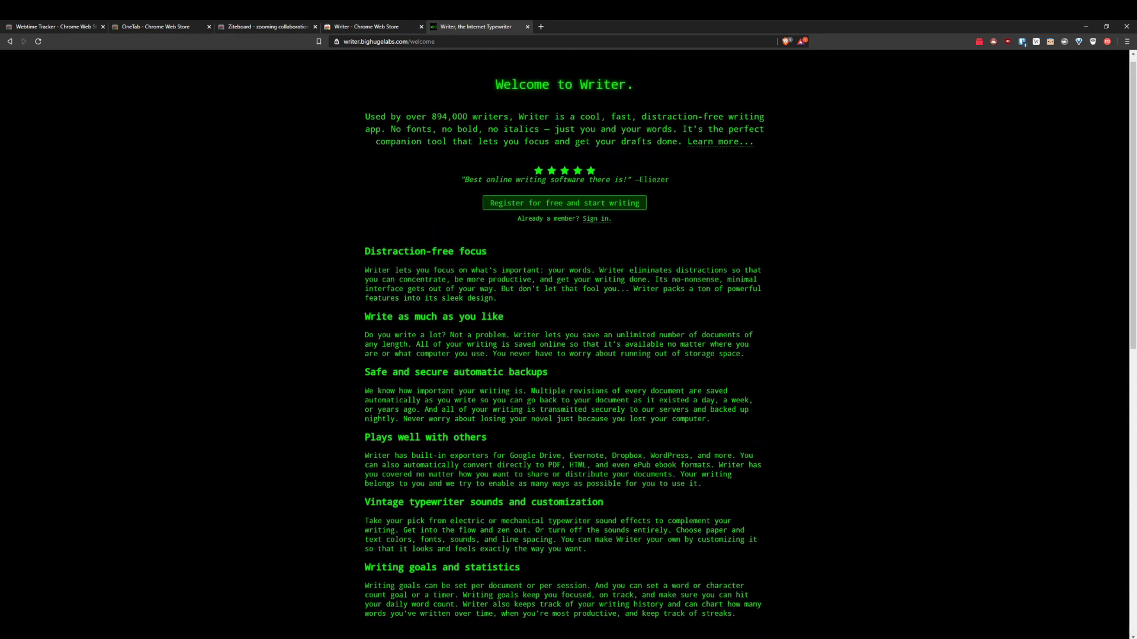
pyautogui.scroll(-4, 614, 269)
pyautogui.scroll(-4, 580, 225)
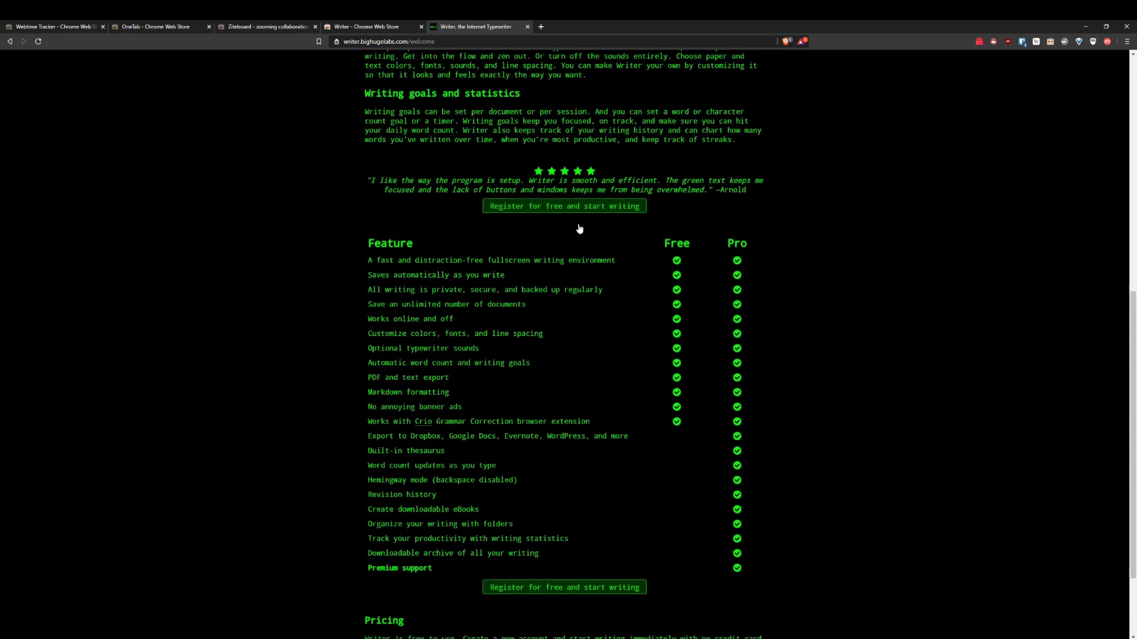
pyautogui.moveTo(714, 238); pyautogui.dragTo(647, 236)
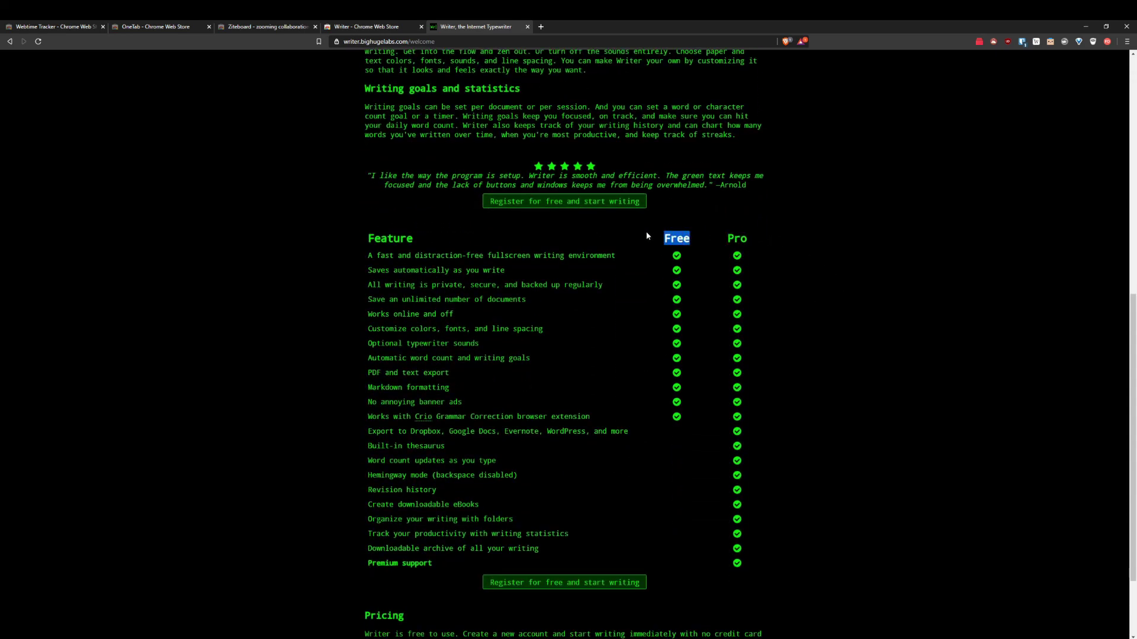
pyautogui.click(655, 349)
# Step: Scroll back up and highlight the welcome page's 894,000 writers claim
pyautogui.scroll(-3, 699, 355)
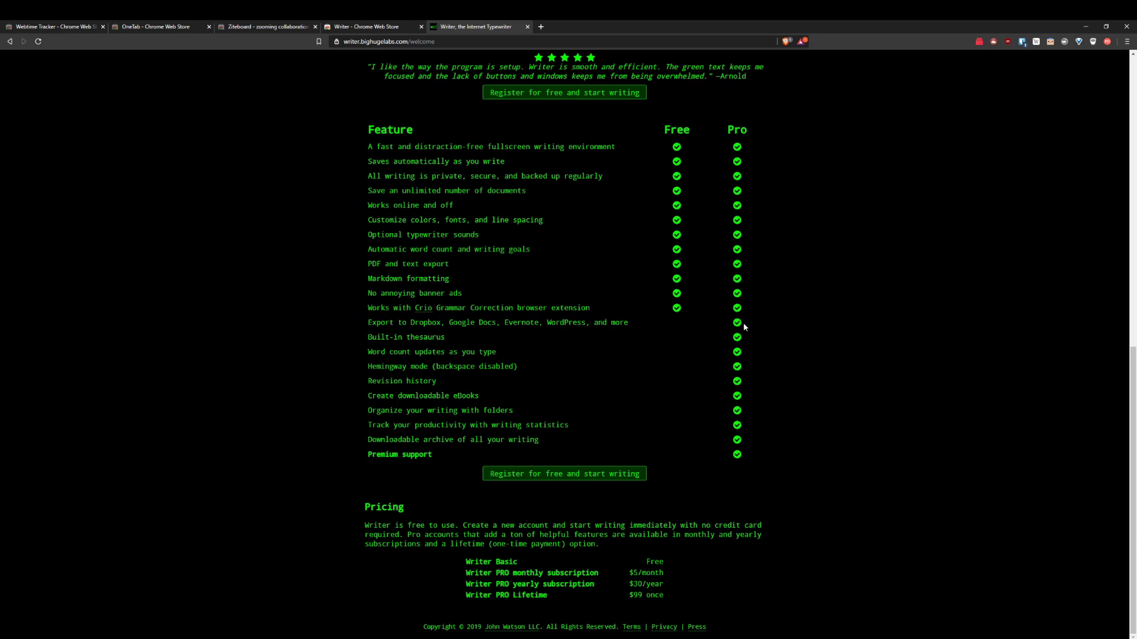
pyautogui.scroll(6, 606, 286)
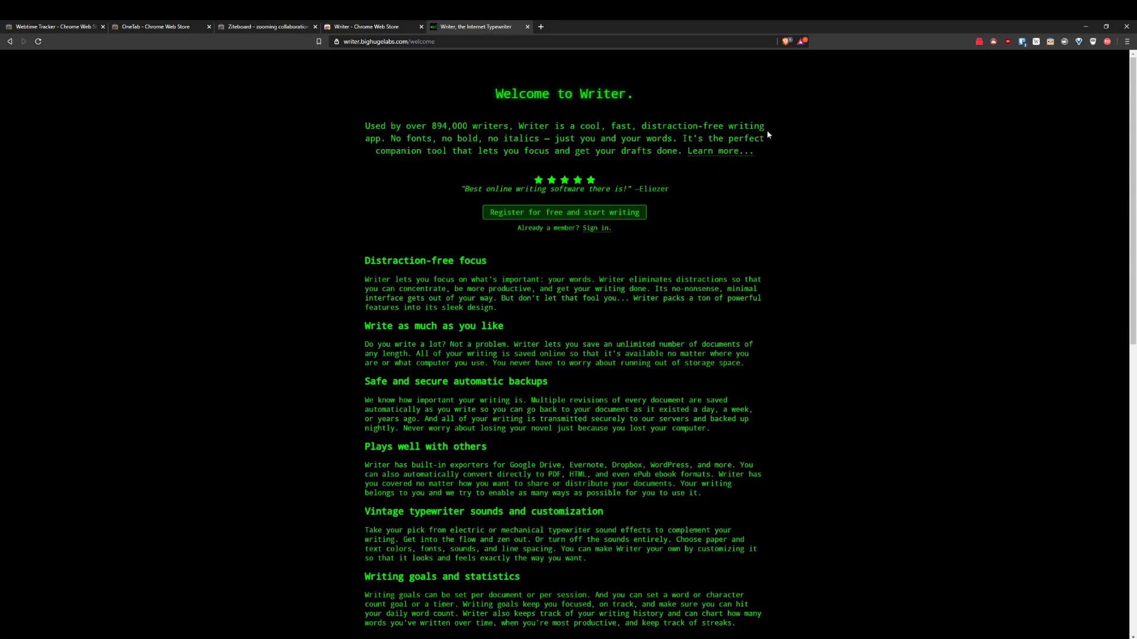
pyautogui.scroll(-2, 539, 190)
pyautogui.scroll(2, 586, 219)
pyautogui.moveTo(408, 126); pyautogui.dragTo(552, 126)
pyautogui.click(553, 126)
pyautogui.scroll(-4, 701, 261)
pyautogui.scroll(4, 701, 261)
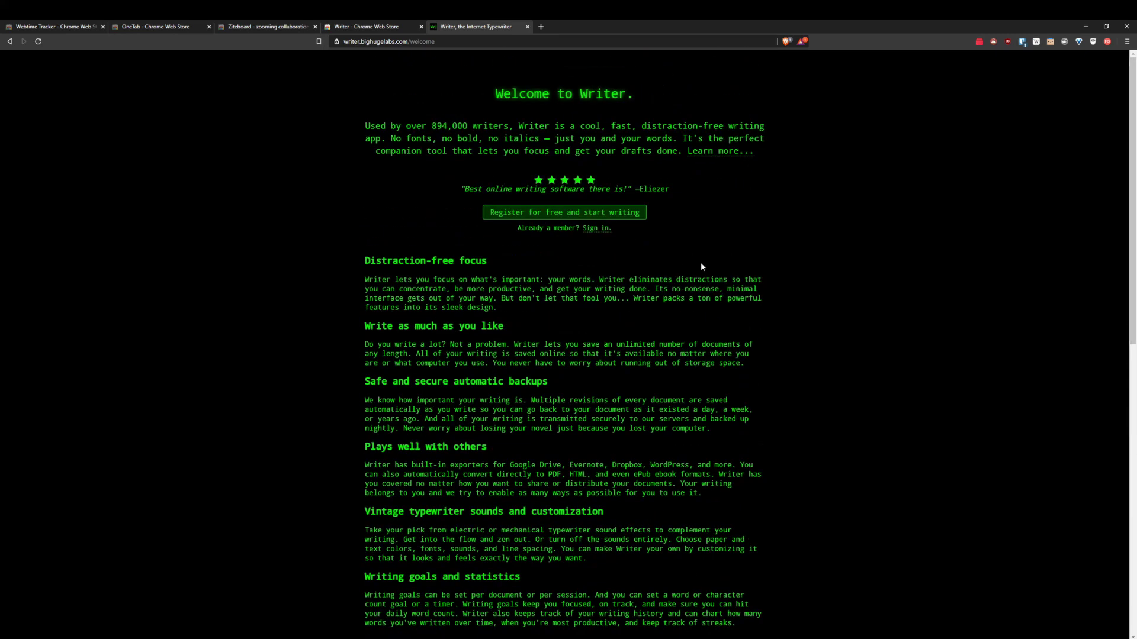
# Step: Glance at the Writer store listing, then scroll the Writer welcome page again
pyautogui.click(371, 27)
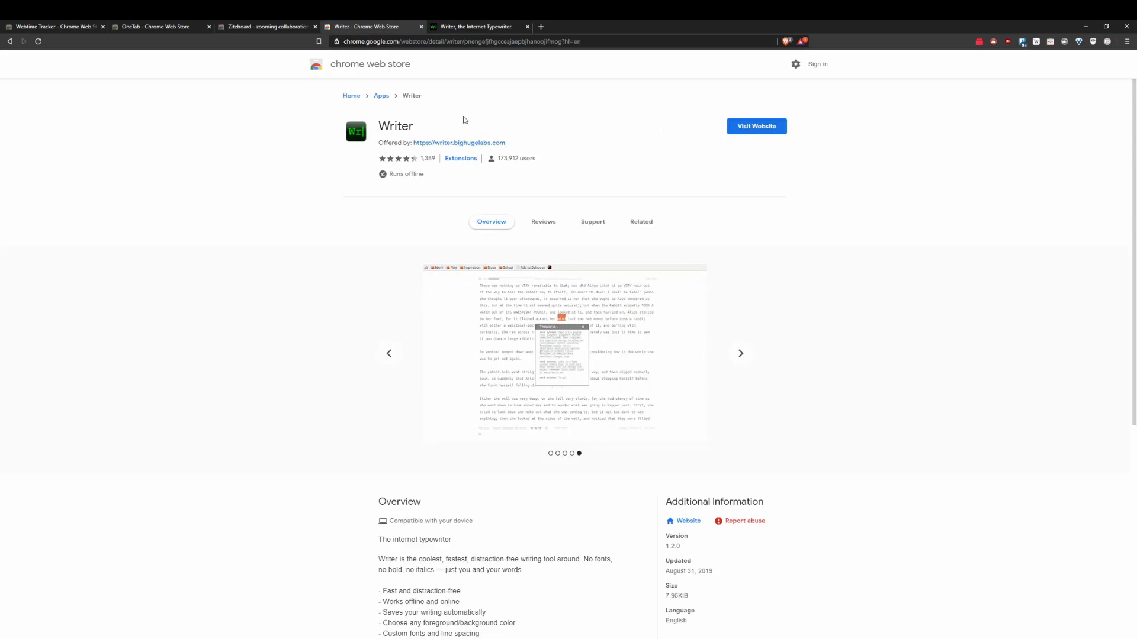
pyautogui.click(509, 26)
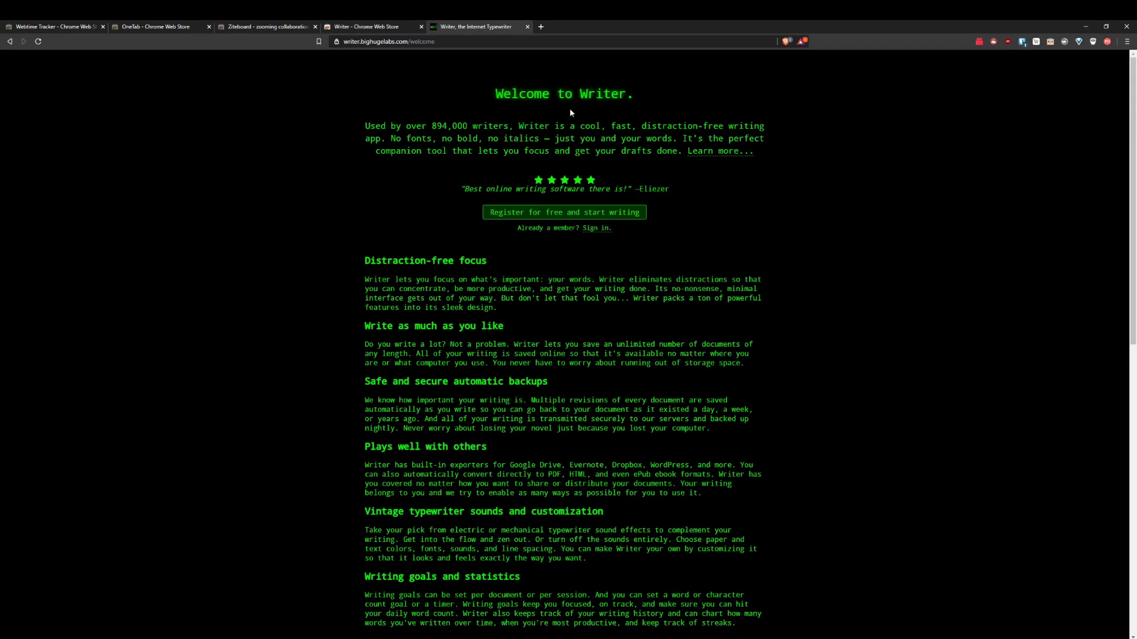
pyautogui.scroll(-2, 570, 112)
pyautogui.scroll(-7, 570, 185)
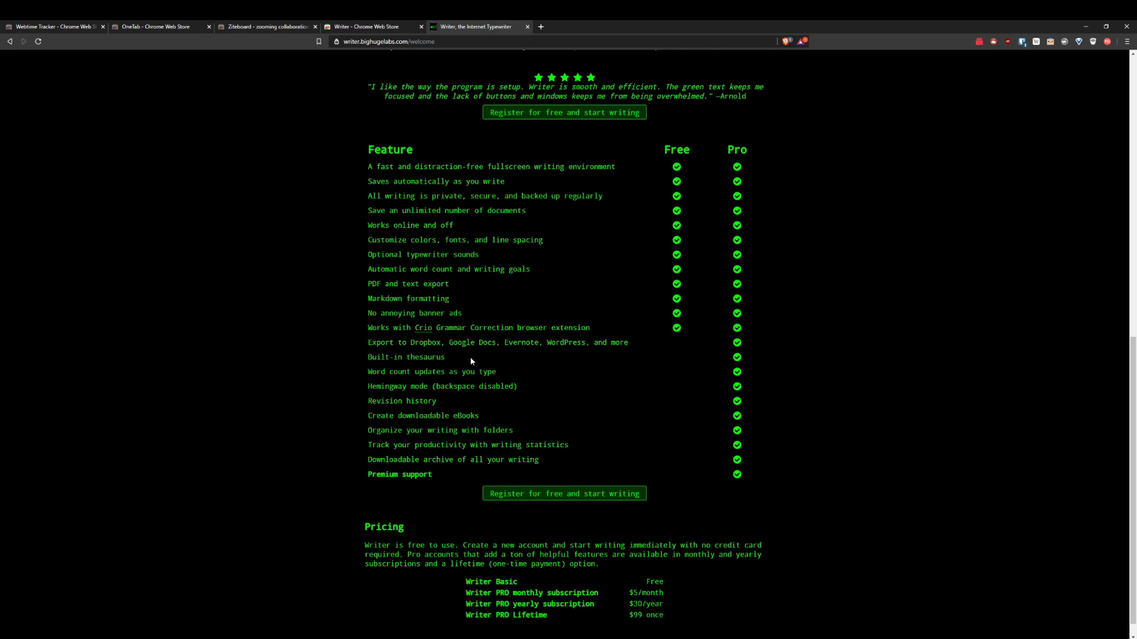
pyautogui.scroll(-1, 492, 323)
pyautogui.scroll(3, 513, 280)
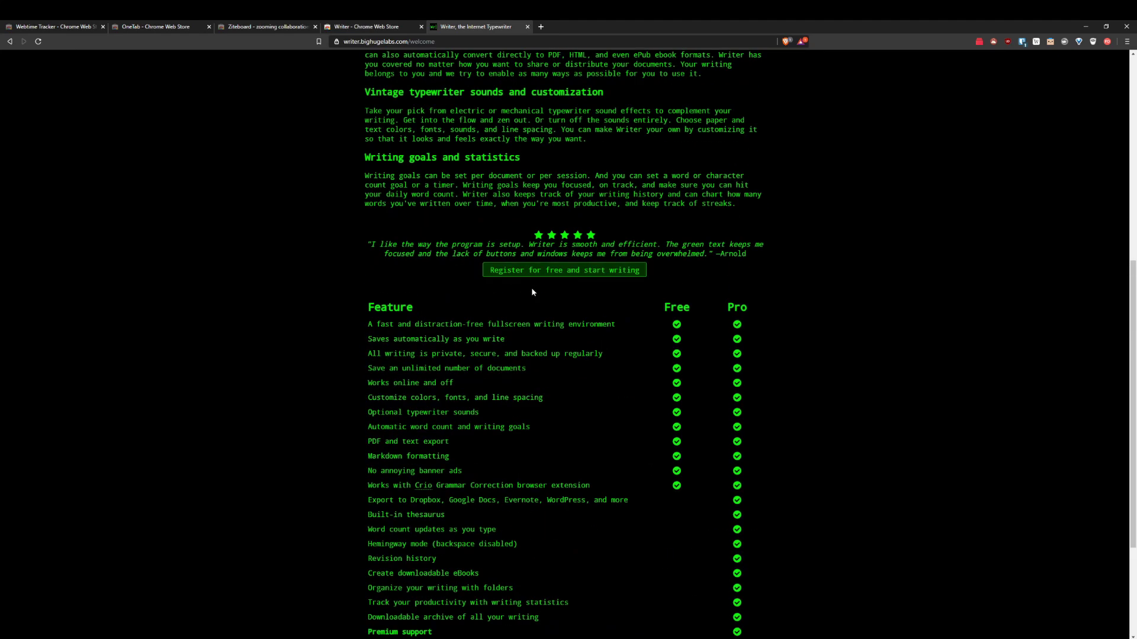
pyautogui.scroll(7, 611, 168)
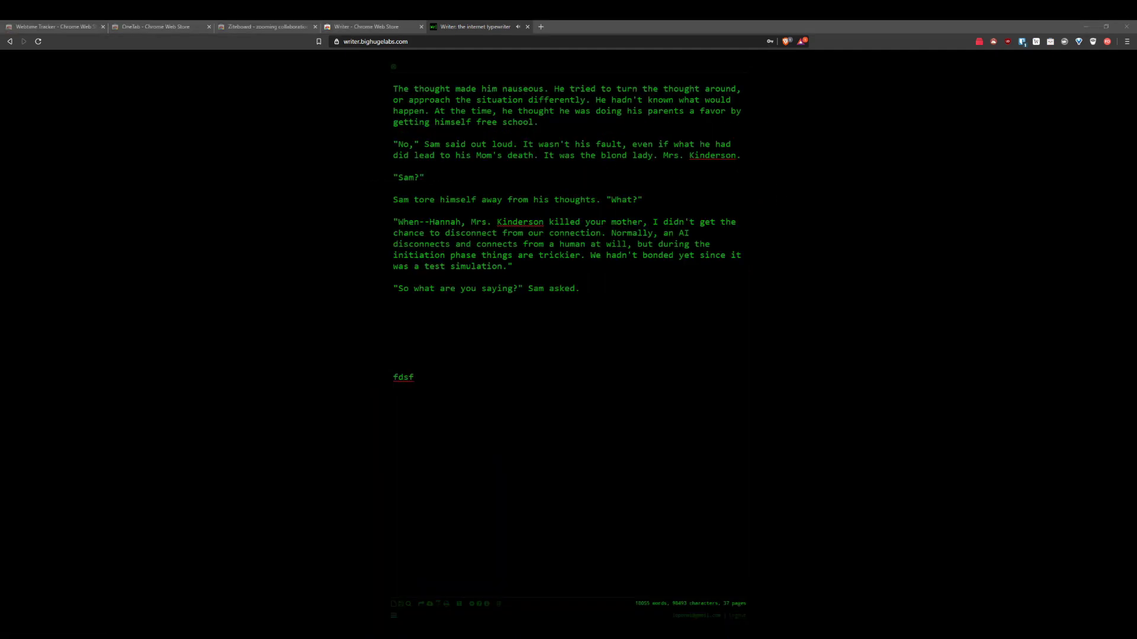
# Step: Type 'dsfdsfds' and a second line of sample text in Writer, then close its tabs
pyautogui.write('dsfdsfds')
pyautogui.press('Return')
pyautogui.press('Return')
pyautogui.press('Return')
pyautogui.write('Tom ')
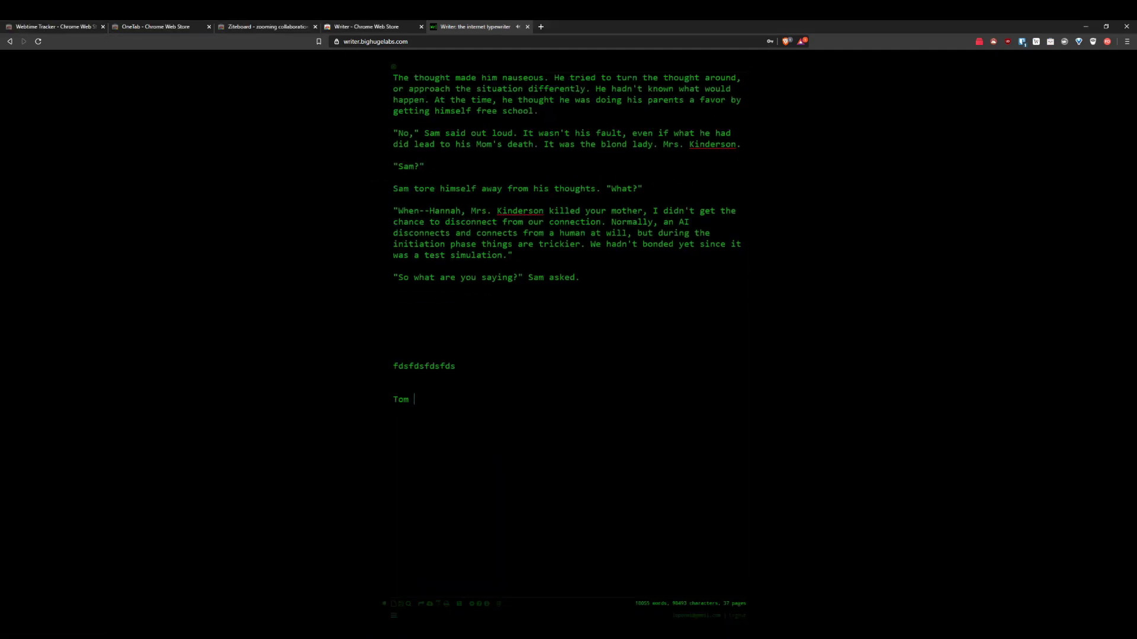
pyautogui.write('Spark Reviews is ')
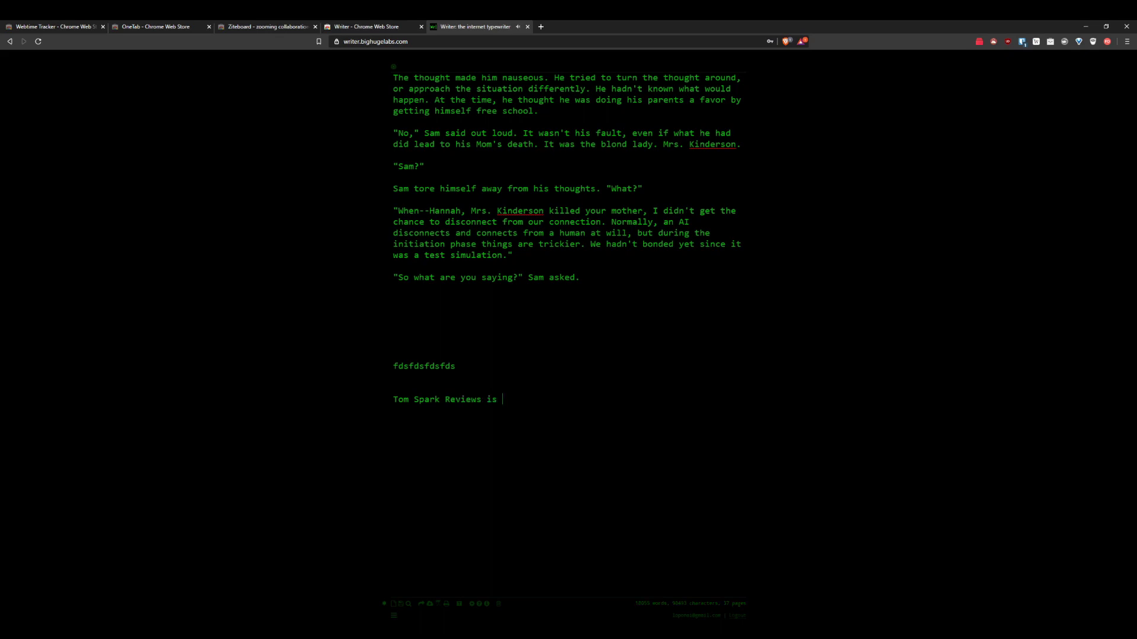
pyautogui.write('aweso')
pyautogui.hotkey('ctrl', 'w')
pyautogui.hotkey('ctrl', 'w')
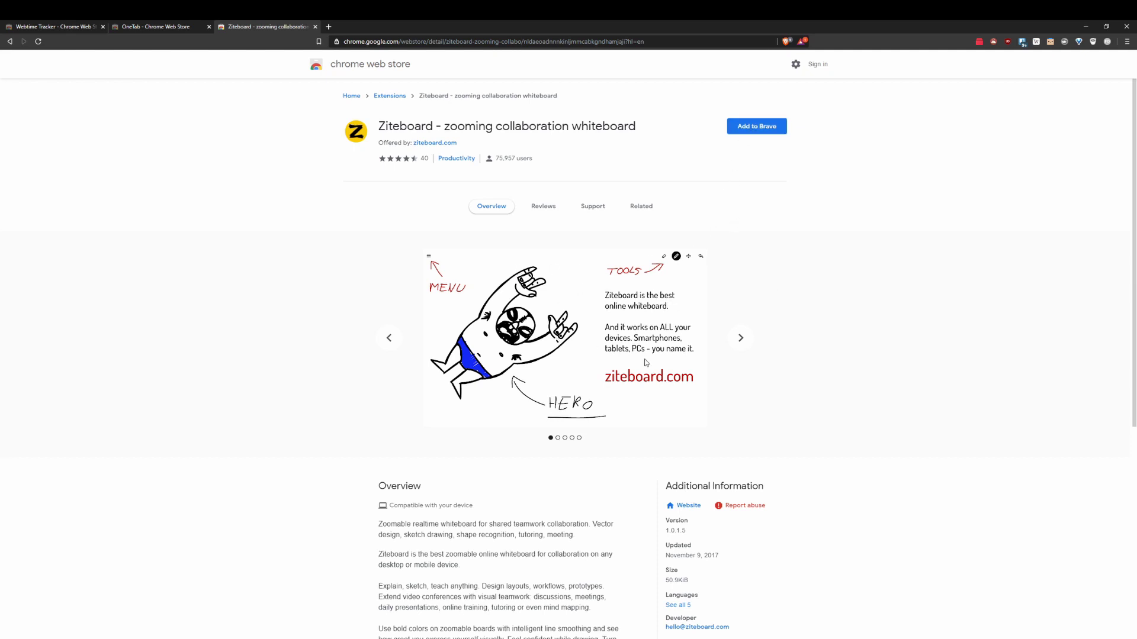
# Step: Install the Ziteboard extension in Brave and open a whiteboard in a new tab
pyautogui.click(734, 130)
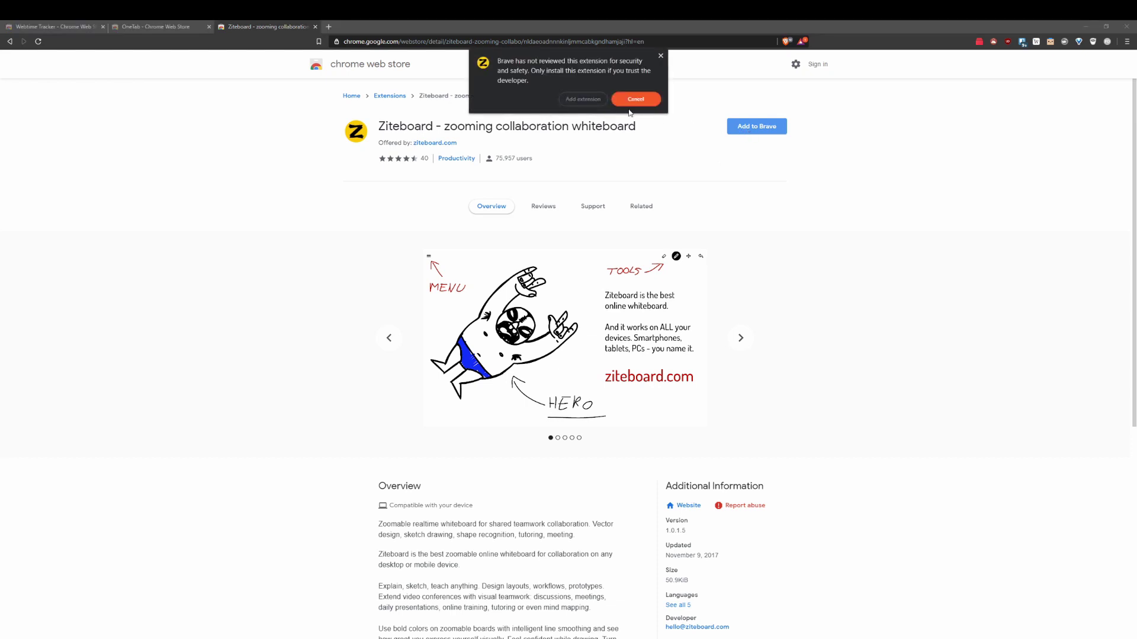
pyautogui.click(583, 99)
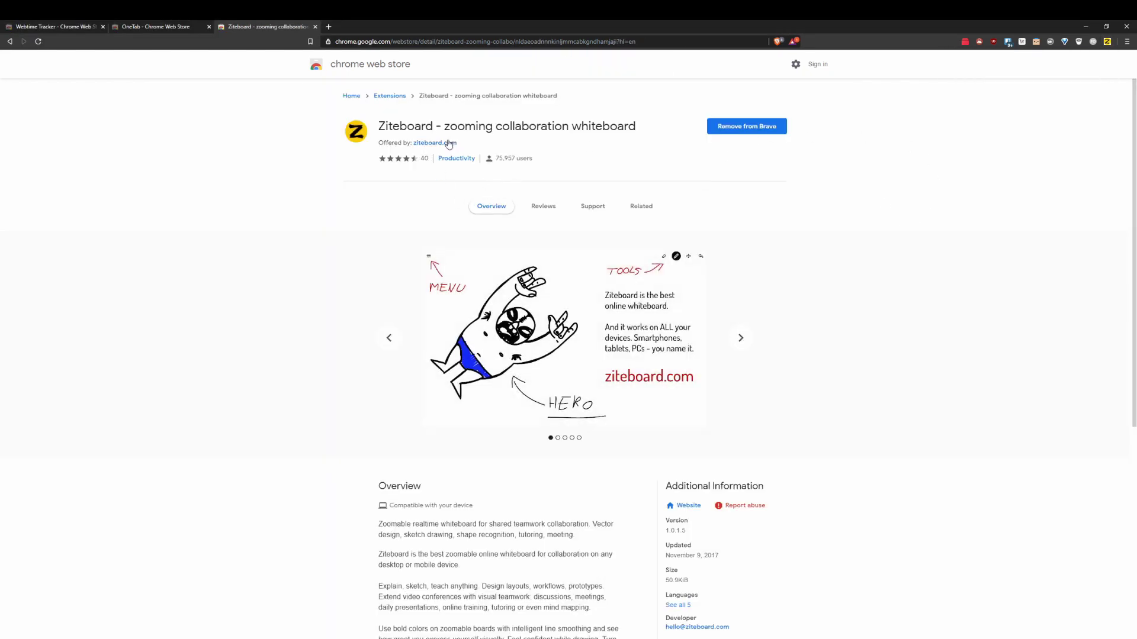
pyautogui.click(1107, 41)
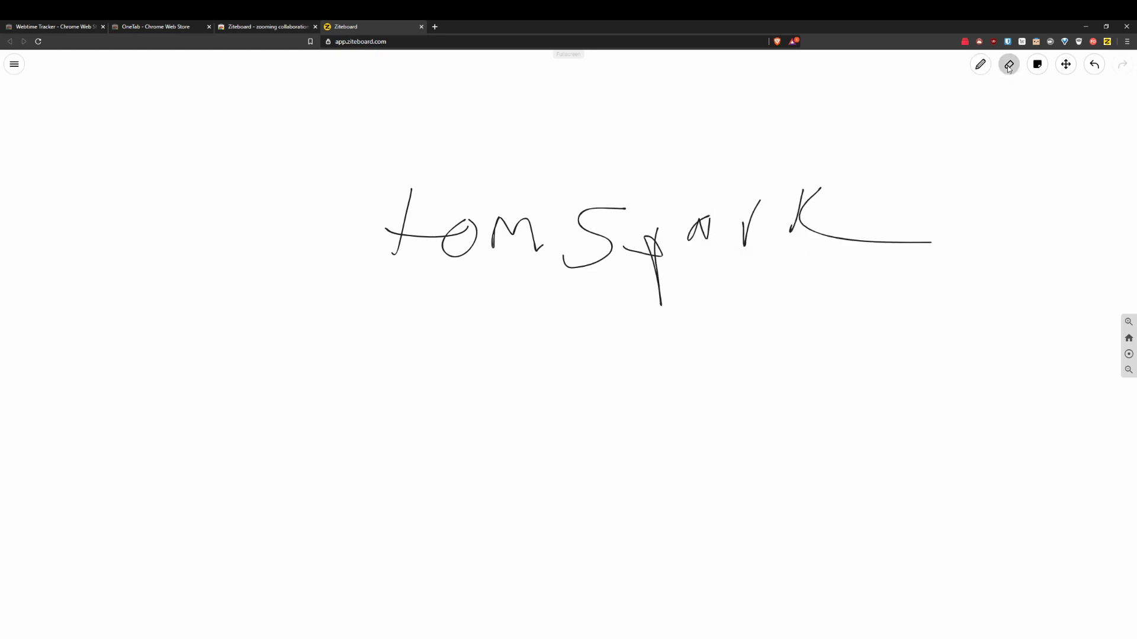
# Step: Place a yellow sticky note right of the handwriting and write in it
pyautogui.click(1037, 65)
pyautogui.click(1037, 92)
pyautogui.click(955, 188)
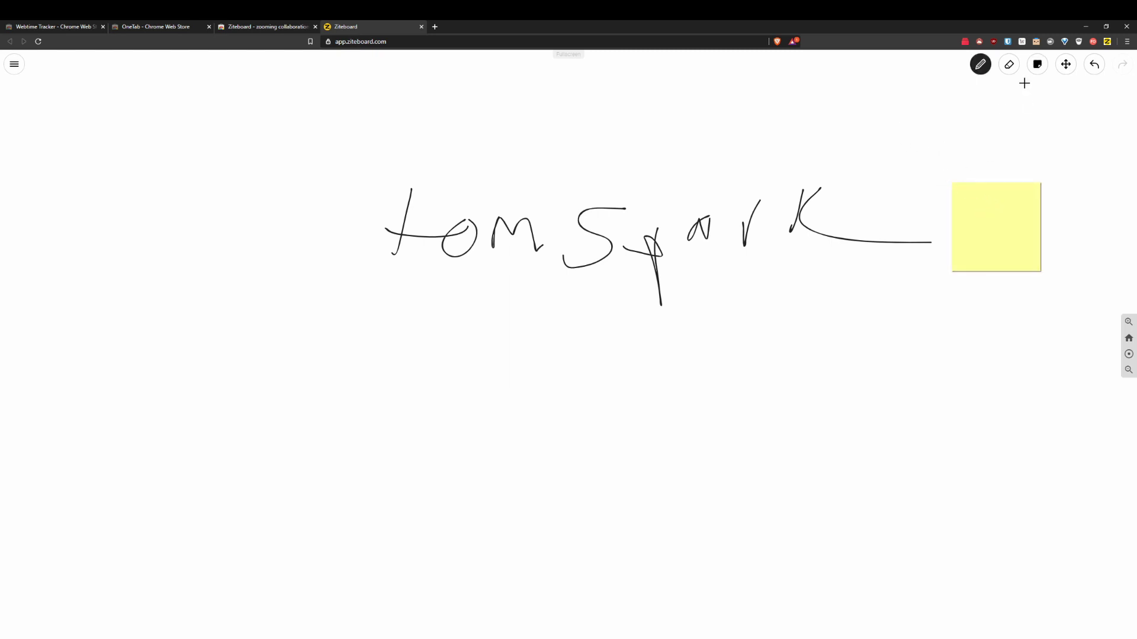
pyautogui.click(1038, 65)
pyautogui.click(1042, 111)
pyautogui.click(1013, 211)
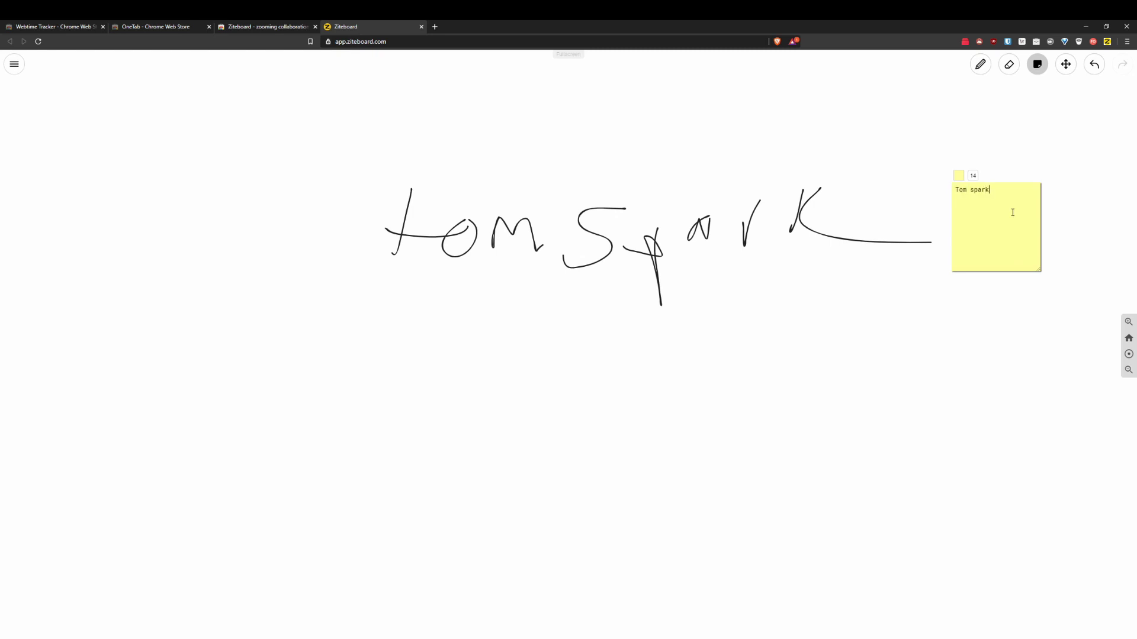
pyautogui.click(857, 328)
# Step: Draw black curves above and below the handwriting, dismissing the invite dialog in between
pyautogui.moveTo(753, 107); pyautogui.dragTo(557, 166)
pyautogui.click(13, 64)
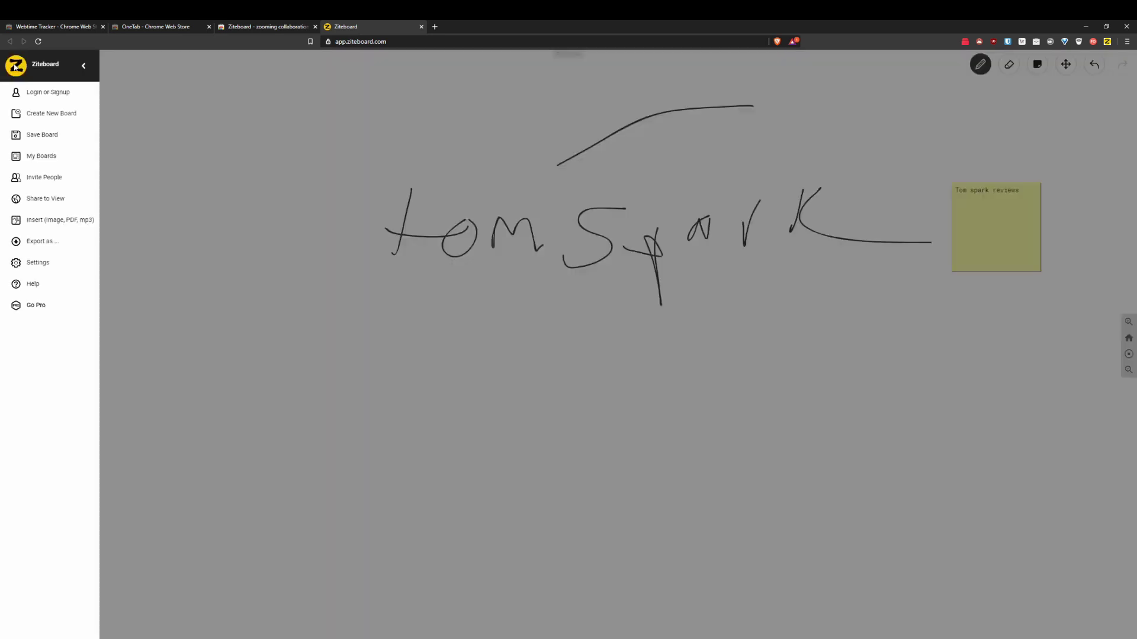
pyautogui.click(46, 179)
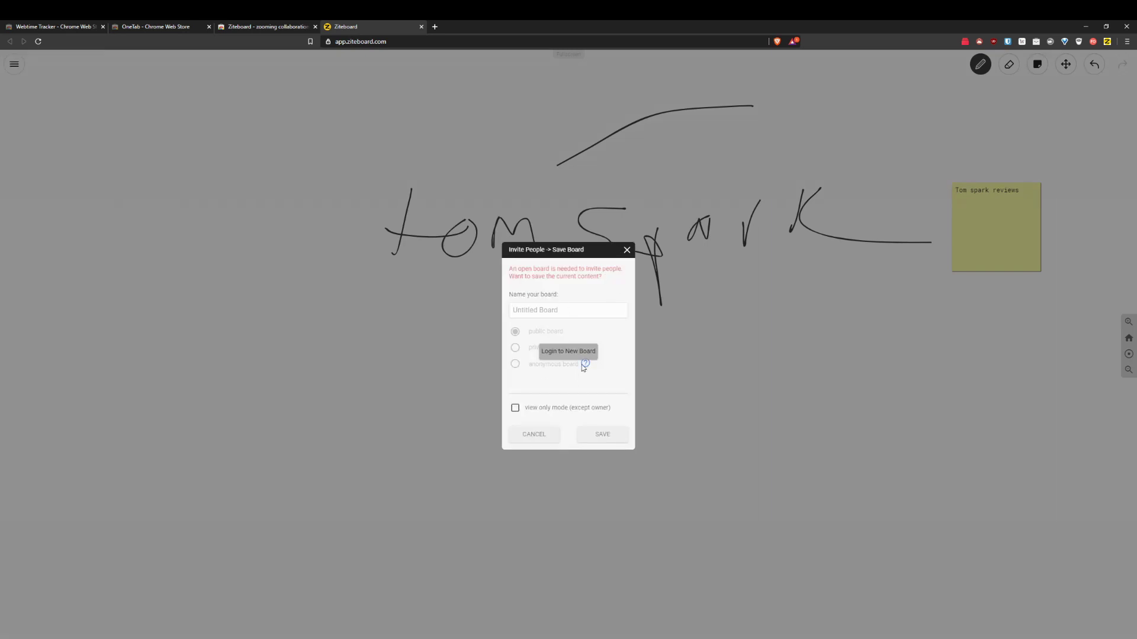
pyautogui.press('Escape')
pyautogui.moveTo(676, 330)
pyautogui.mouseDown()
pyautogui.moveTo(799, 363)
pyautogui.moveTo(800, 393)
pyautogui.mouseUp()
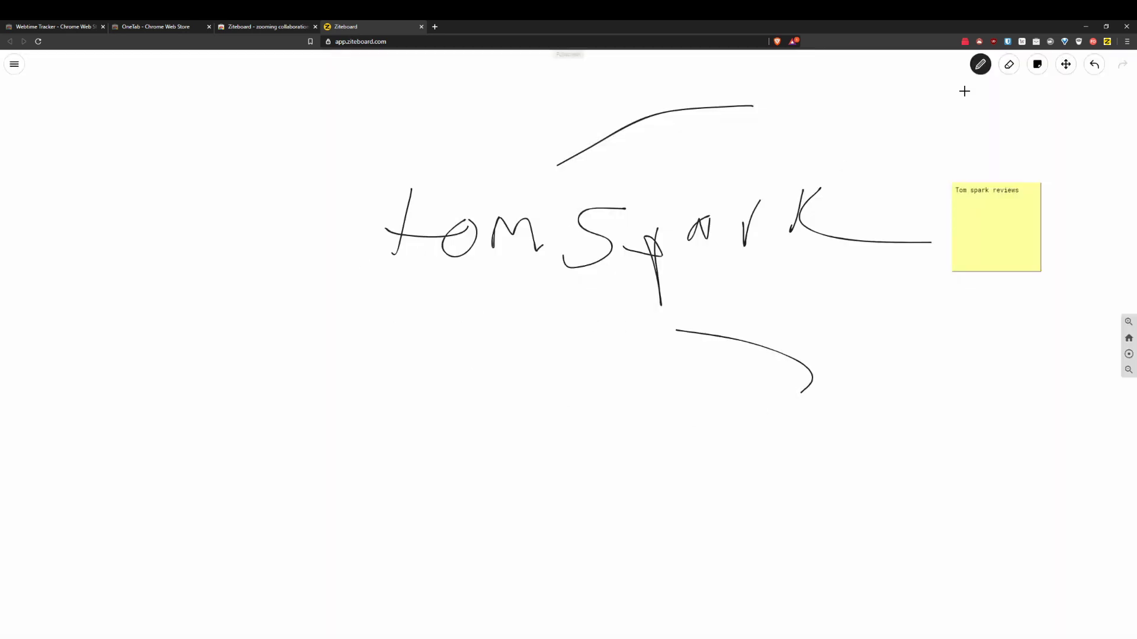
# Step: Switch the pen to red, draw several red S-shaped strokes, then close the Ziteboard tabs
pyautogui.click(980, 64)
pyautogui.click(999, 155)
pyautogui.moveTo(385, 134); pyautogui.dragTo(265, 123)
pyautogui.moveTo(142, 150)
pyautogui.mouseDown()
pyautogui.moveTo(83, 325)
pyautogui.moveTo(136, 309)
pyautogui.mouseUp()
pyautogui.moveTo(1018, 292); pyautogui.dragTo(1014, 371)
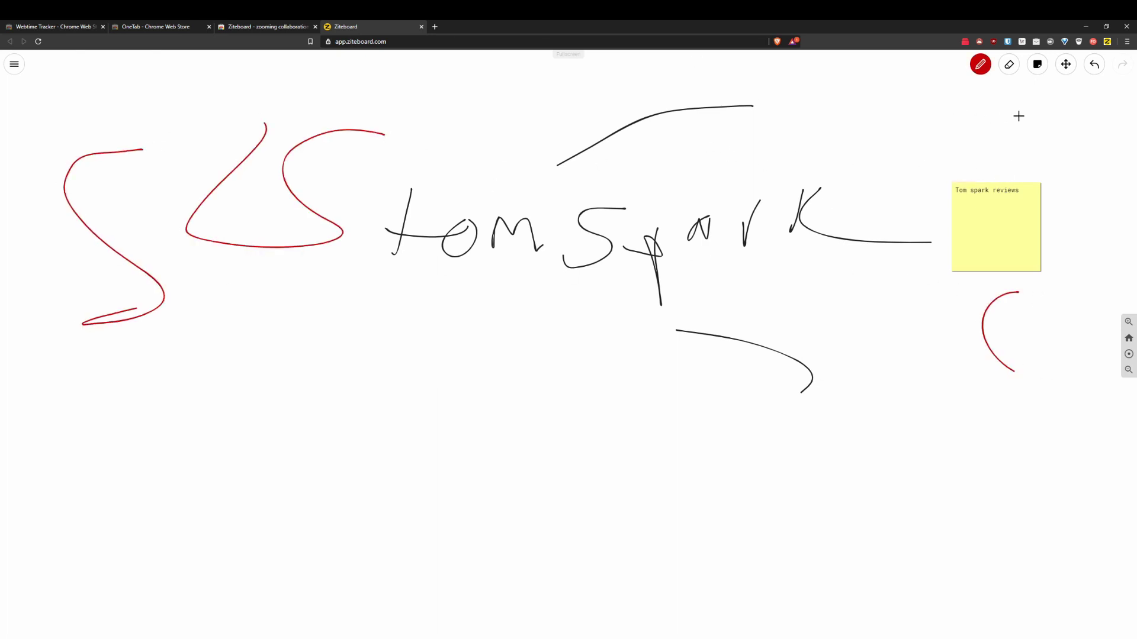
pyautogui.moveTo(1018, 115); pyautogui.dragTo(1010, 146)
pyautogui.hotkey('ctrl', 'w')
pyautogui.hotkey('ctrl', 'w')
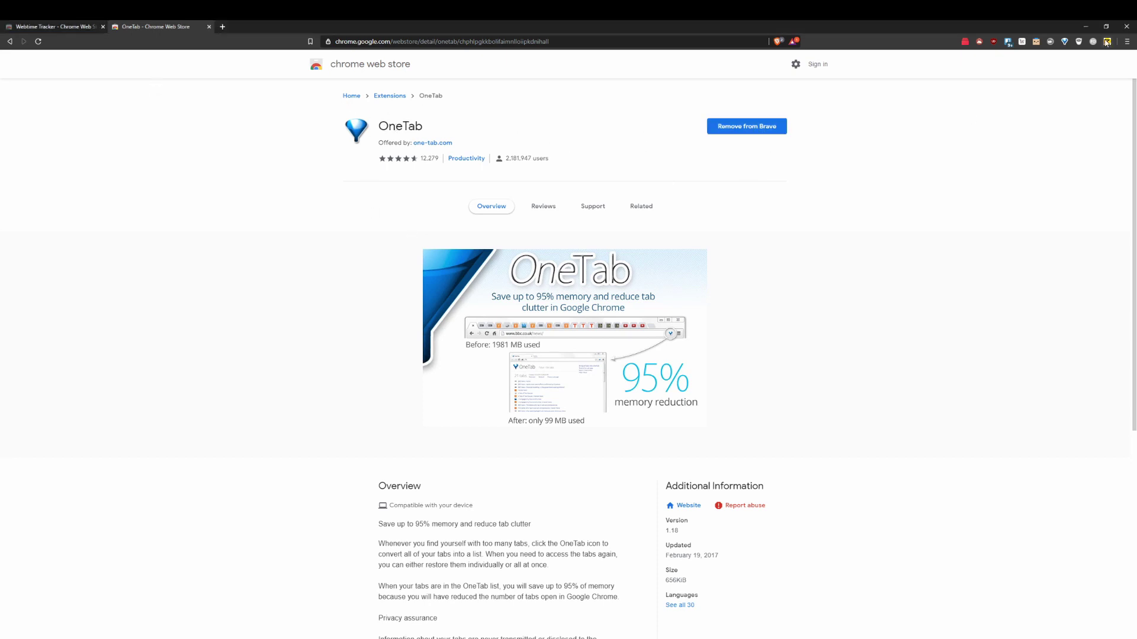
# Step: Collapse the tabs into OneTab, restore them all, collapse again, and check the tab suspender popup
pyautogui.click(1064, 42)
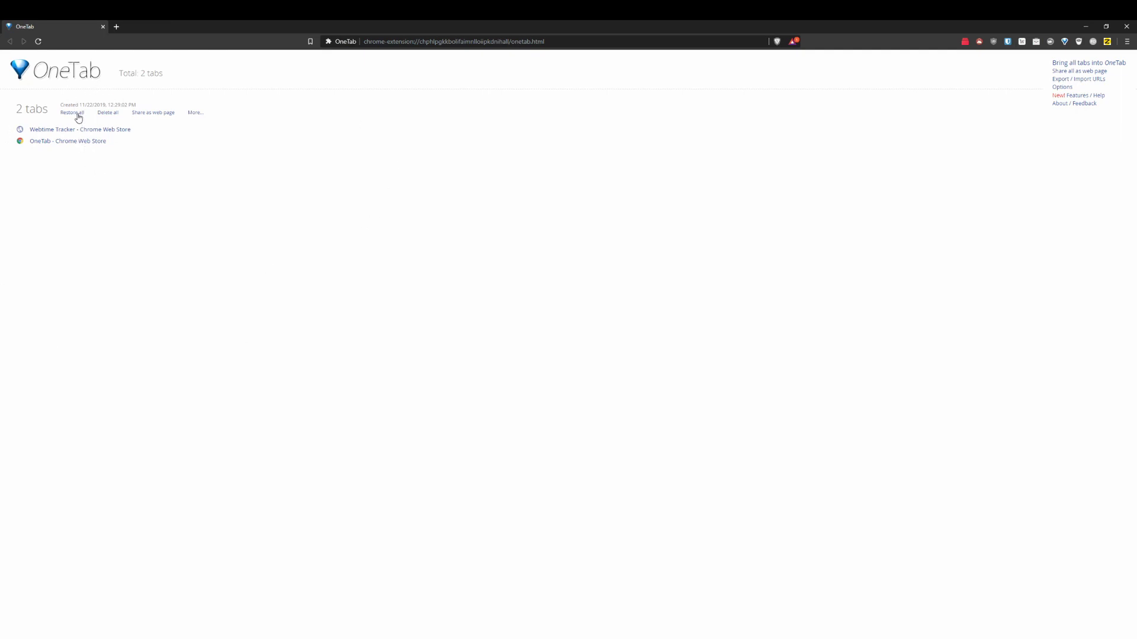
pyautogui.click(78, 114)
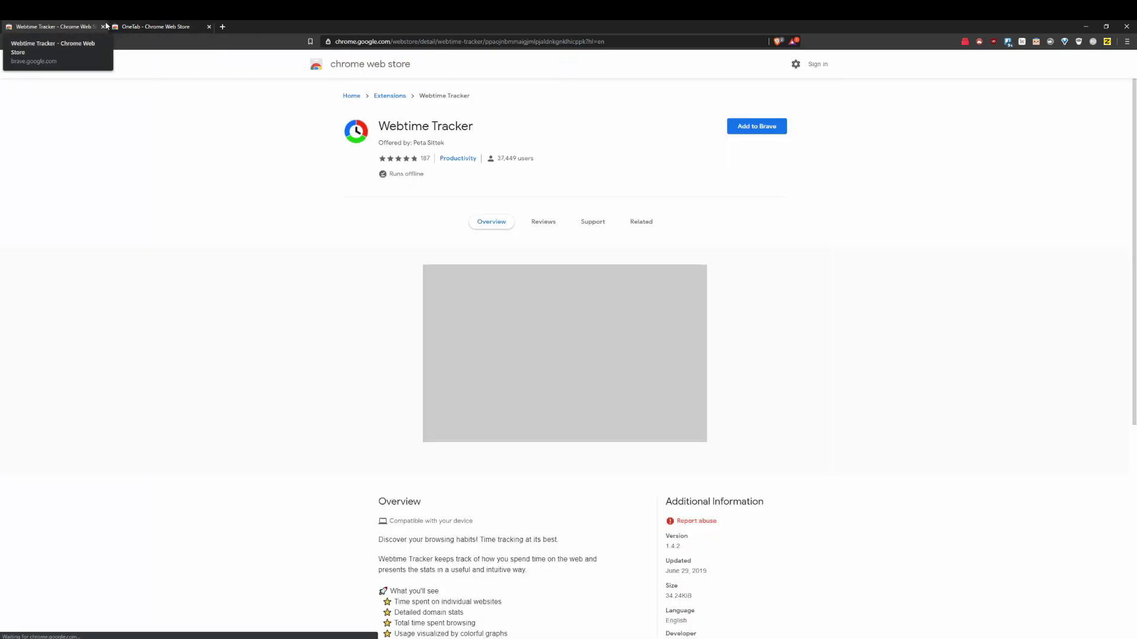
pyautogui.click(1064, 41)
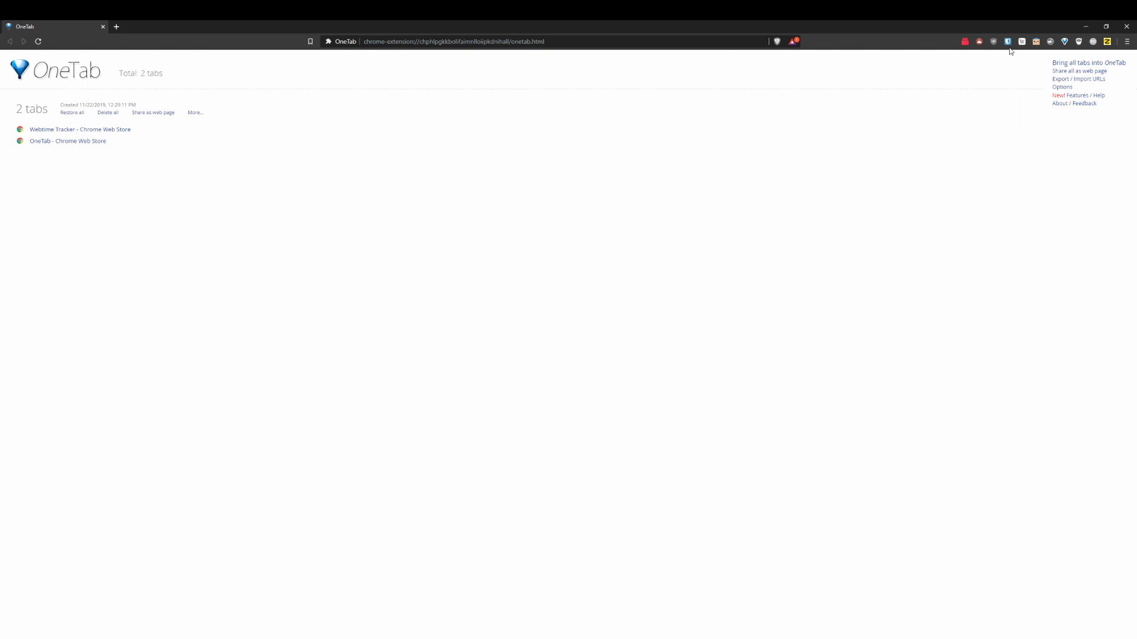
pyautogui.click(1034, 42)
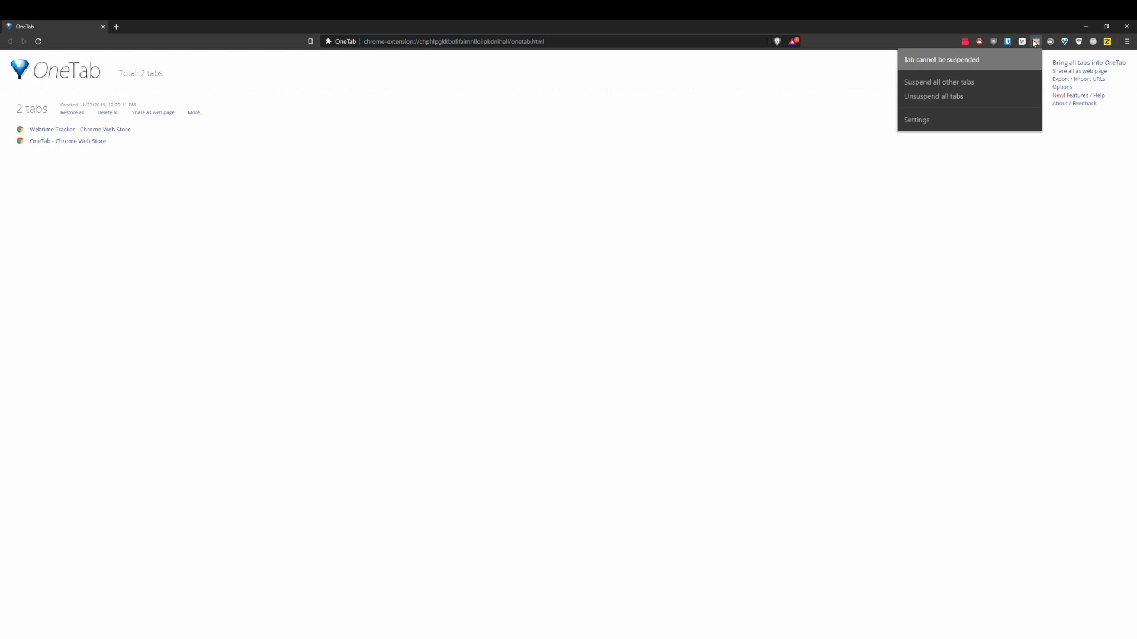
pyautogui.click(1034, 42)
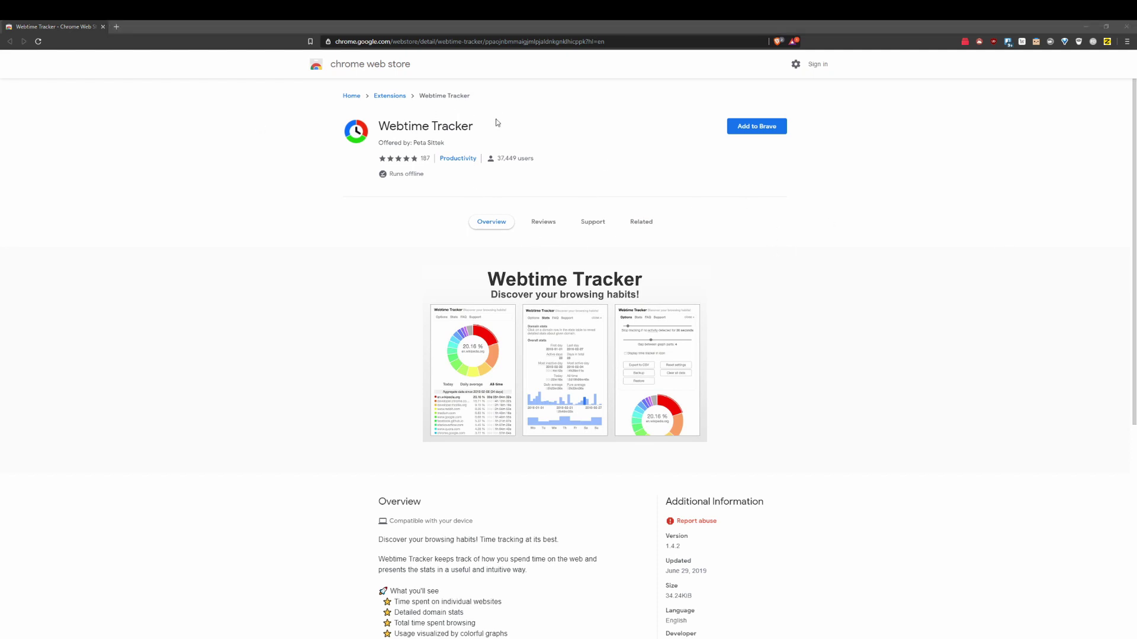
# Step: Highlight the Webtime Tracker title and scroll through its store listing
pyautogui.moveTo(496, 122); pyautogui.dragTo(373, 126)
pyautogui.click(600, 159)
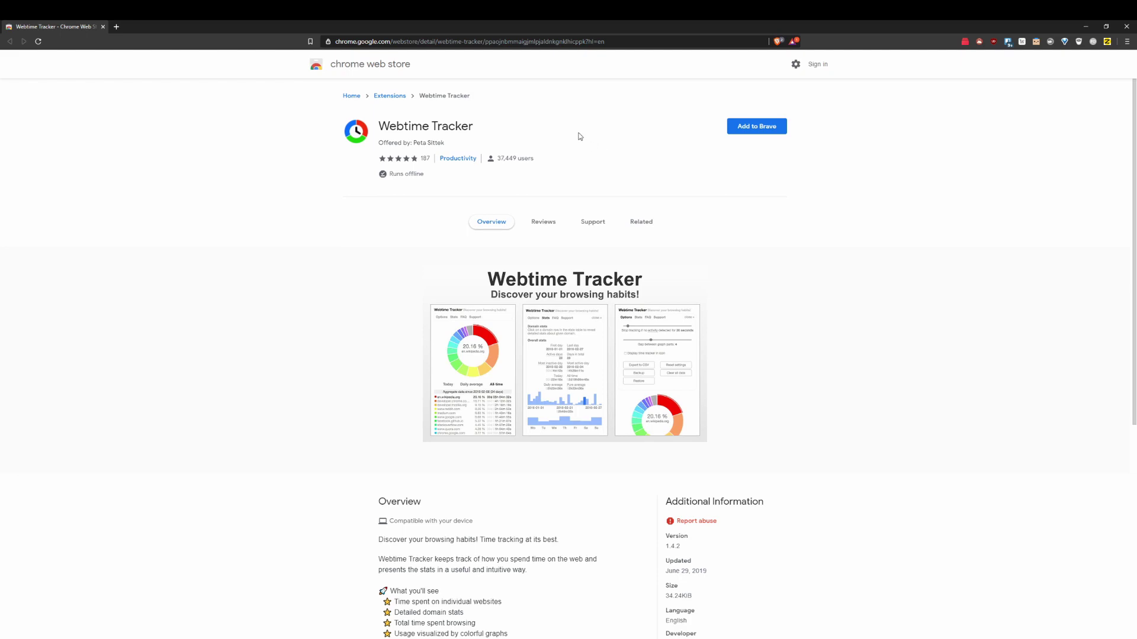
pyautogui.scroll(-1, 521, 317)
pyautogui.scroll(-3, 521, 316)
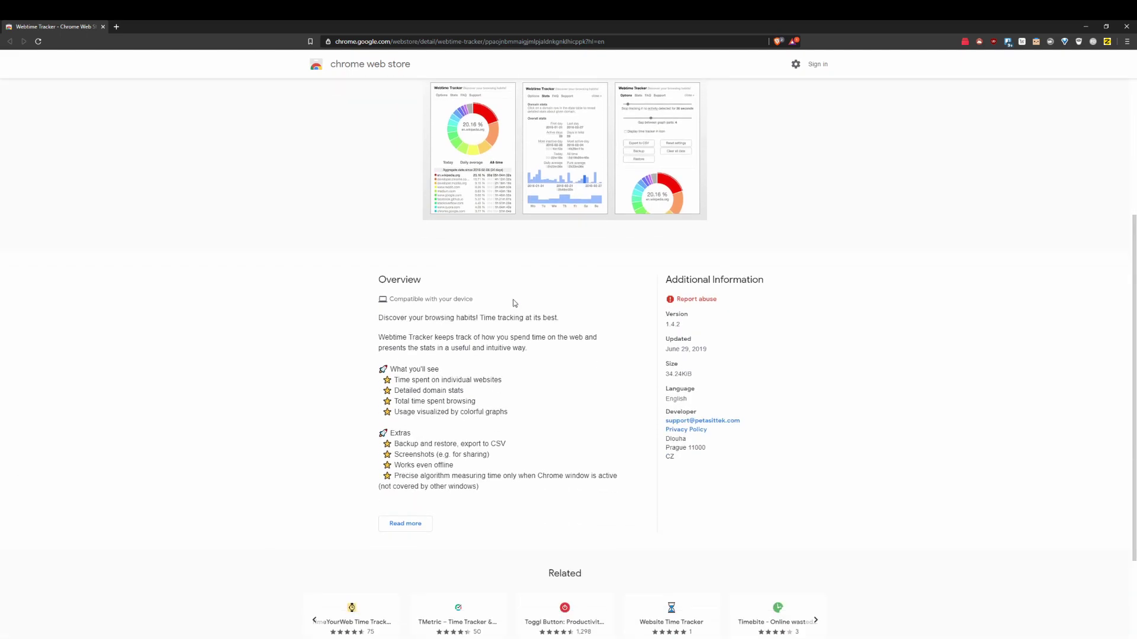
pyautogui.scroll(4, 512, 299)
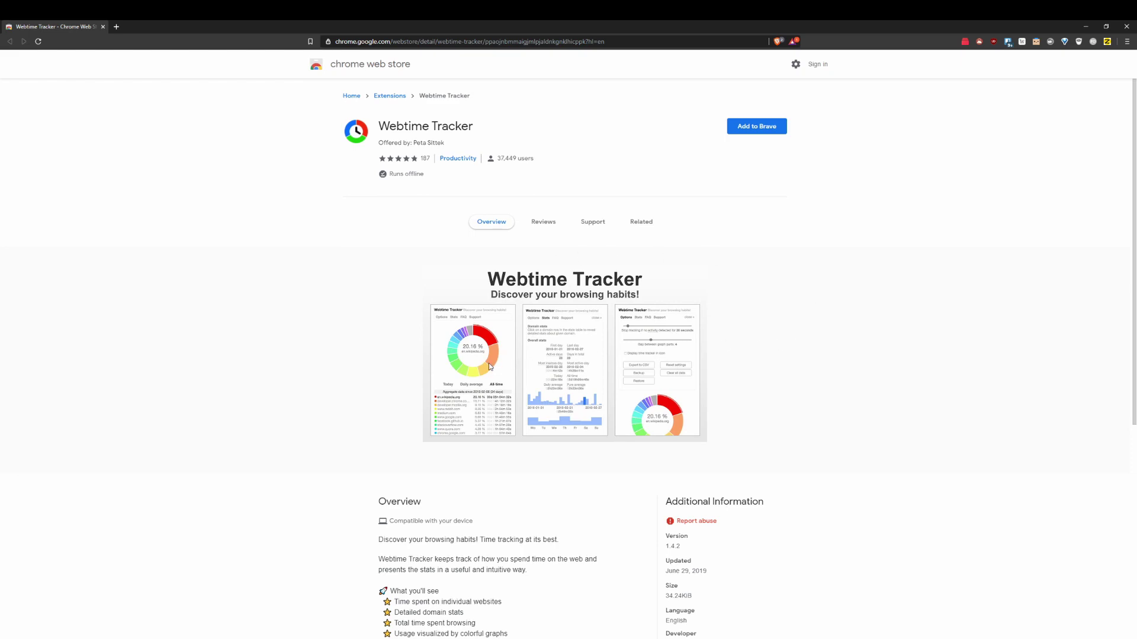
pyautogui.scroll(-5, 403, 325)
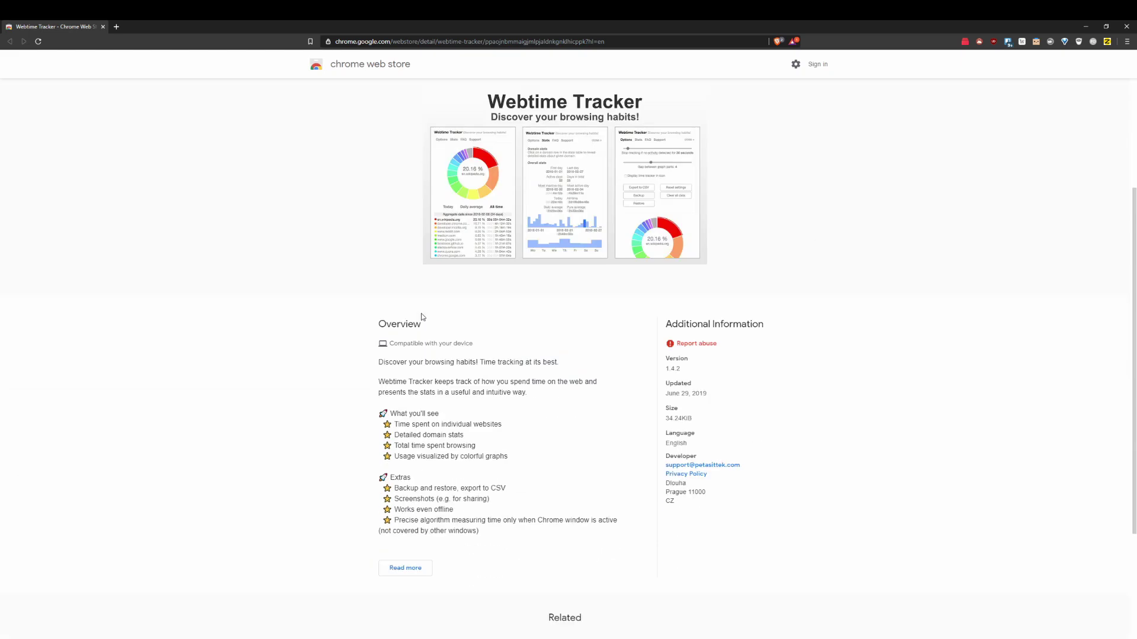
pyautogui.scroll(2, 521, 290)
pyautogui.scroll(2, 545, 277)
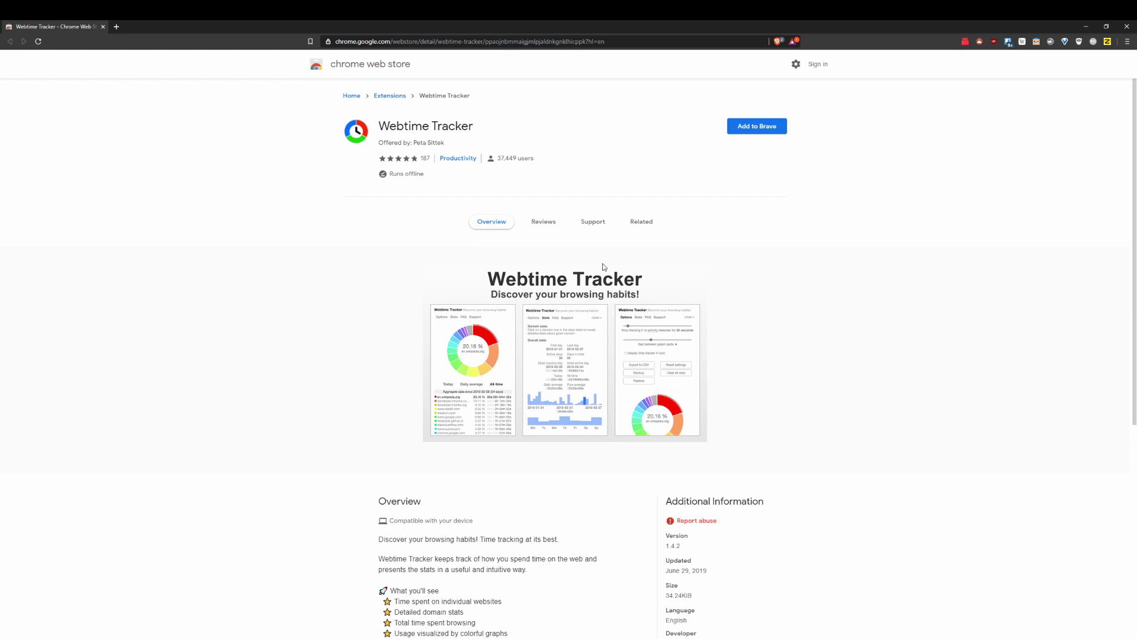
pyautogui.scroll(-4, 460, 150)
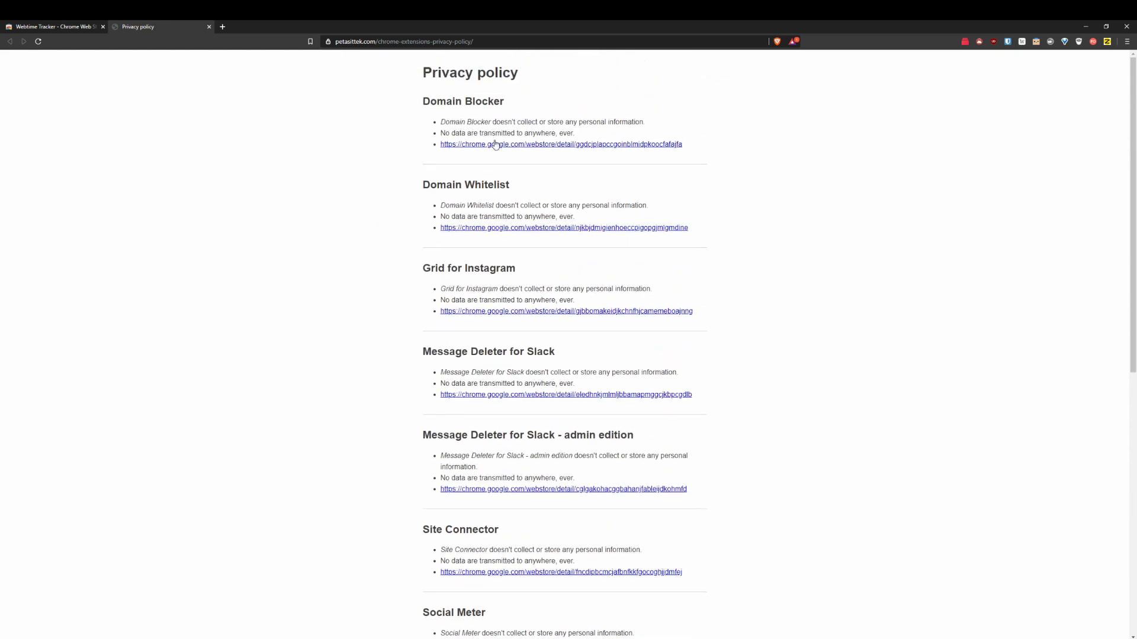
pyautogui.scroll(-9, 380, 228)
# Step: Highlight lines on the privacy policy page, then return to the Webtime Tracker listing's top
pyautogui.moveTo(574, 570); pyautogui.dragTo(437, 559)
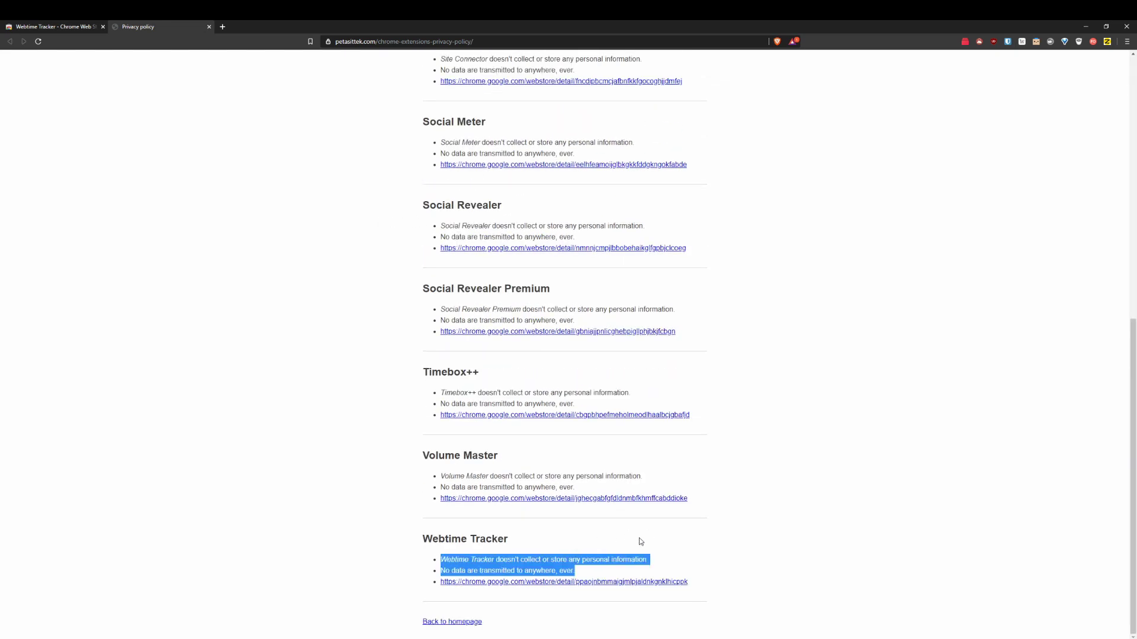
pyautogui.click(581, 553)
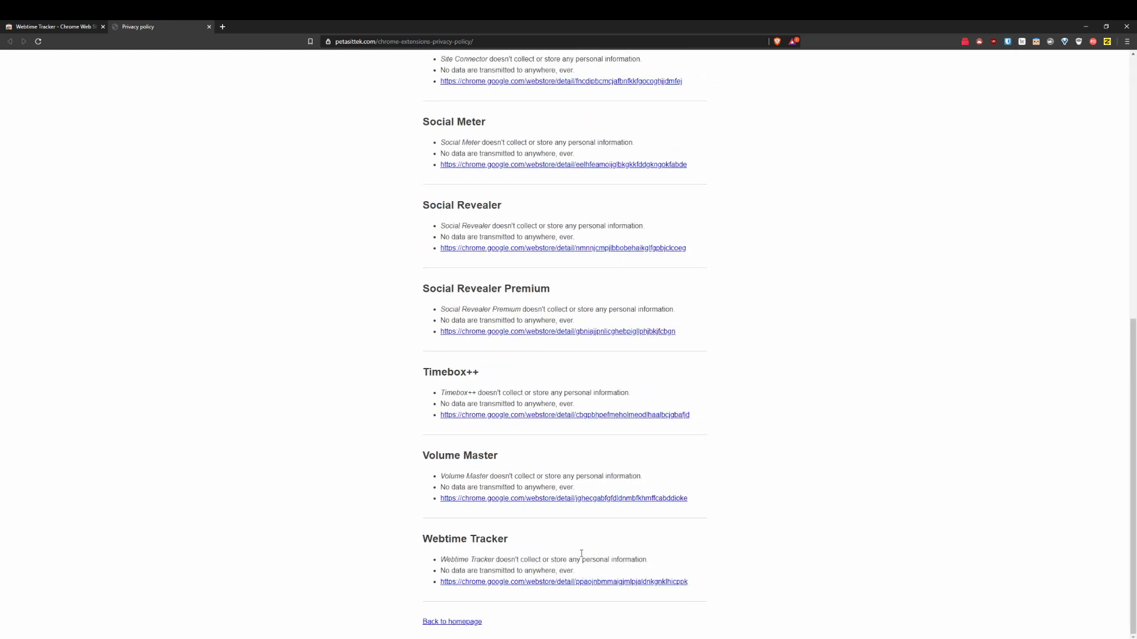
pyautogui.click(72, 26)
pyautogui.scroll(4, 521, 320)
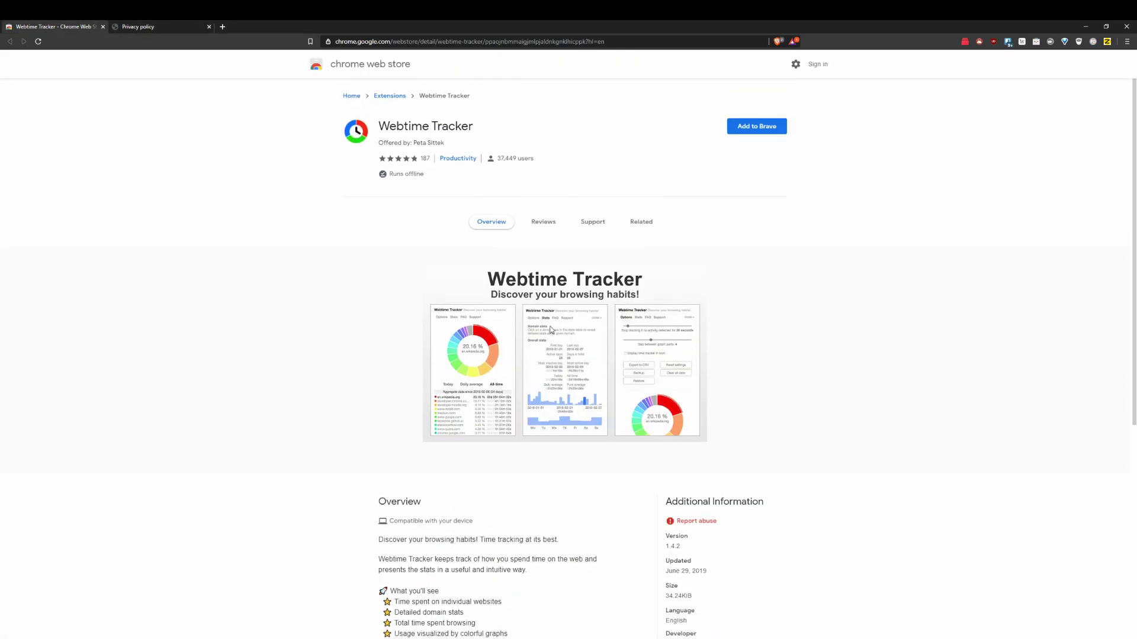
pyautogui.scroll(1, 549, 323)
# Step: Install Webtime Tracker and view its chart and stats, which show time only on chrome.google.com
pyautogui.click(759, 129)
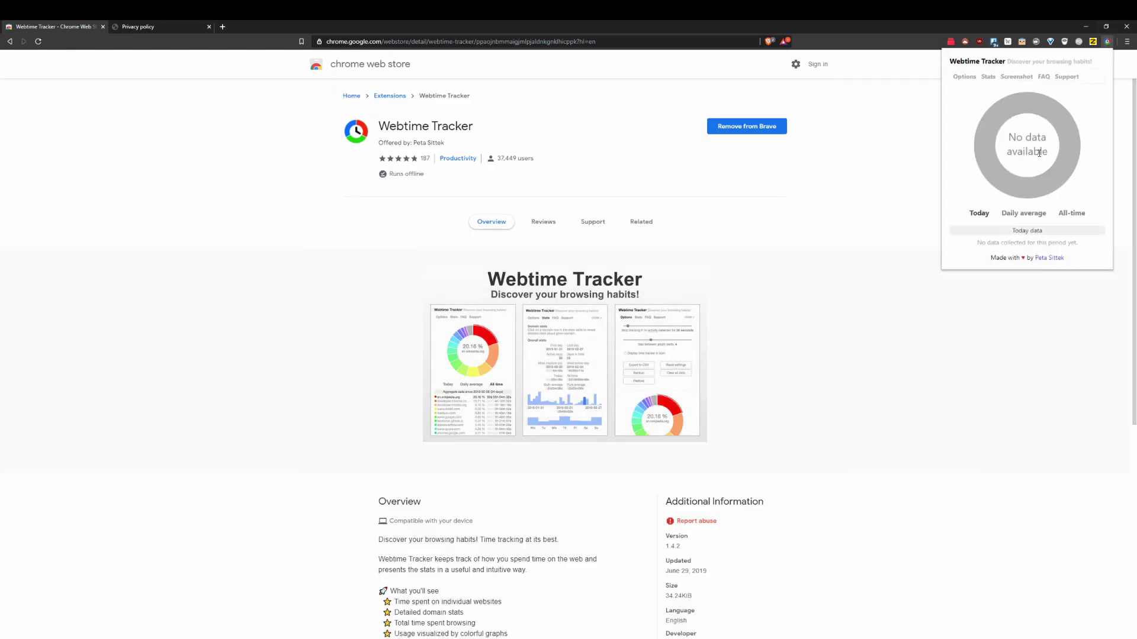
pyautogui.click(904, 198)
pyautogui.click(1106, 43)
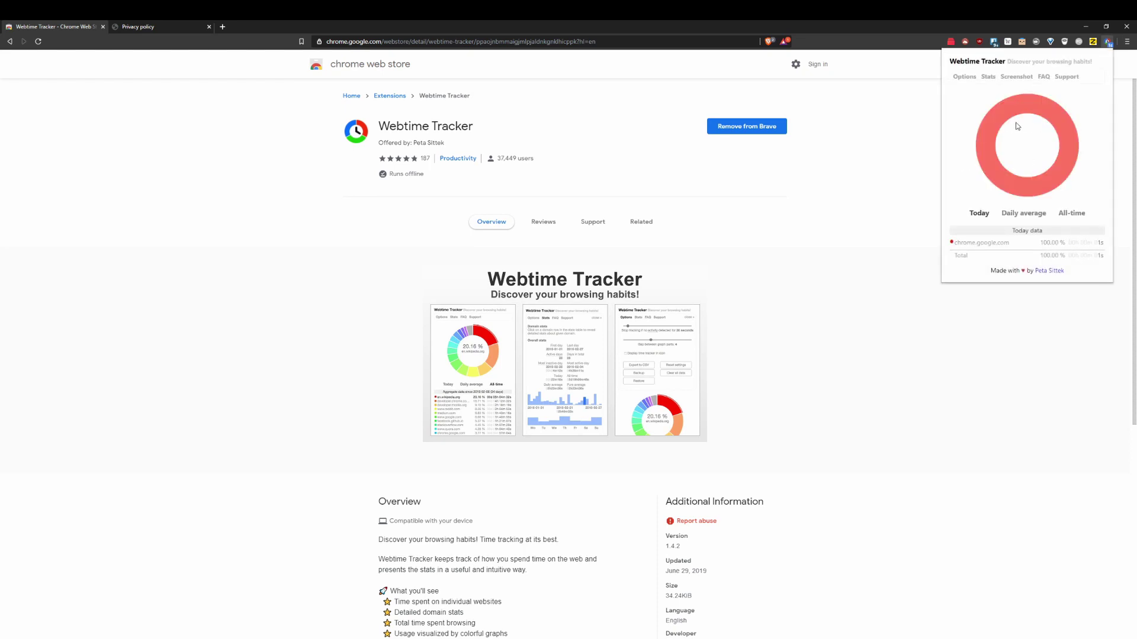
pyautogui.click(983, 78)
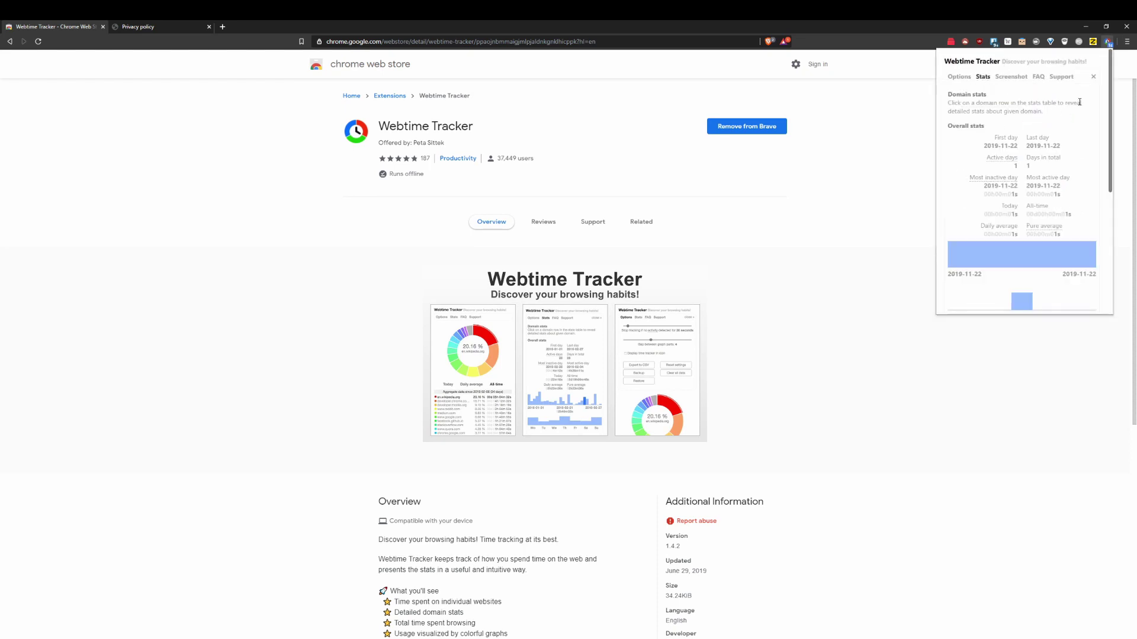
pyautogui.click(906, 119)
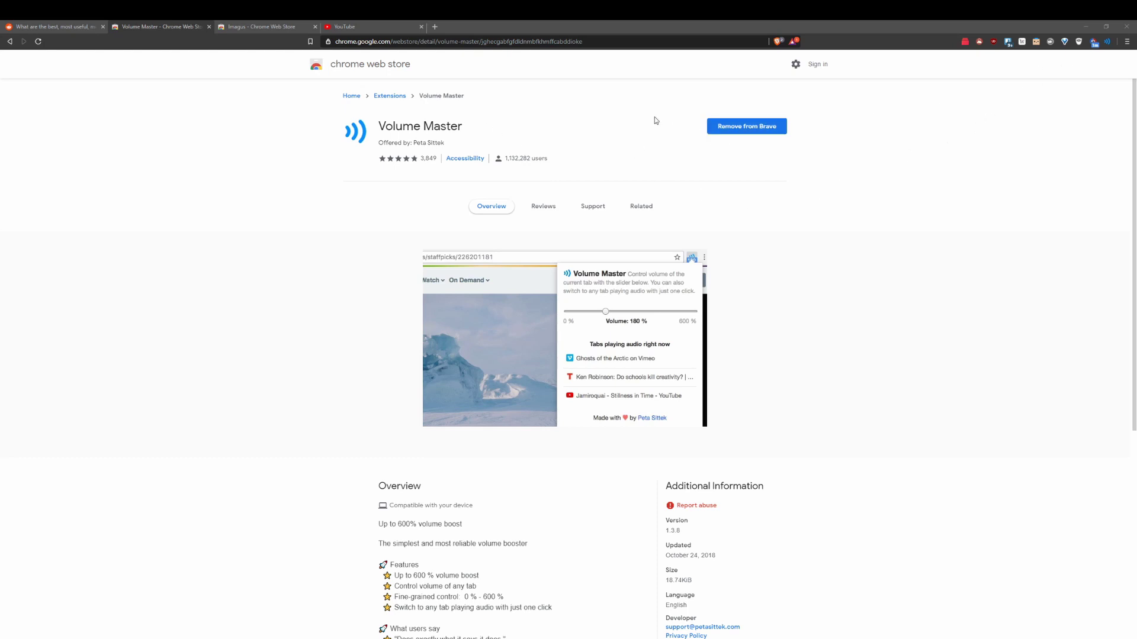
# Step: Try Volume Master's volume slider, then highlight the 600% boost and per-tab control feature lines
pyautogui.click(1107, 42)
pyautogui.moveTo(1000, 102)
pyautogui.mouseDown()
pyautogui.moveTo(1107, 100)
pyautogui.moveTo(999, 98)
pyautogui.mouseUp()
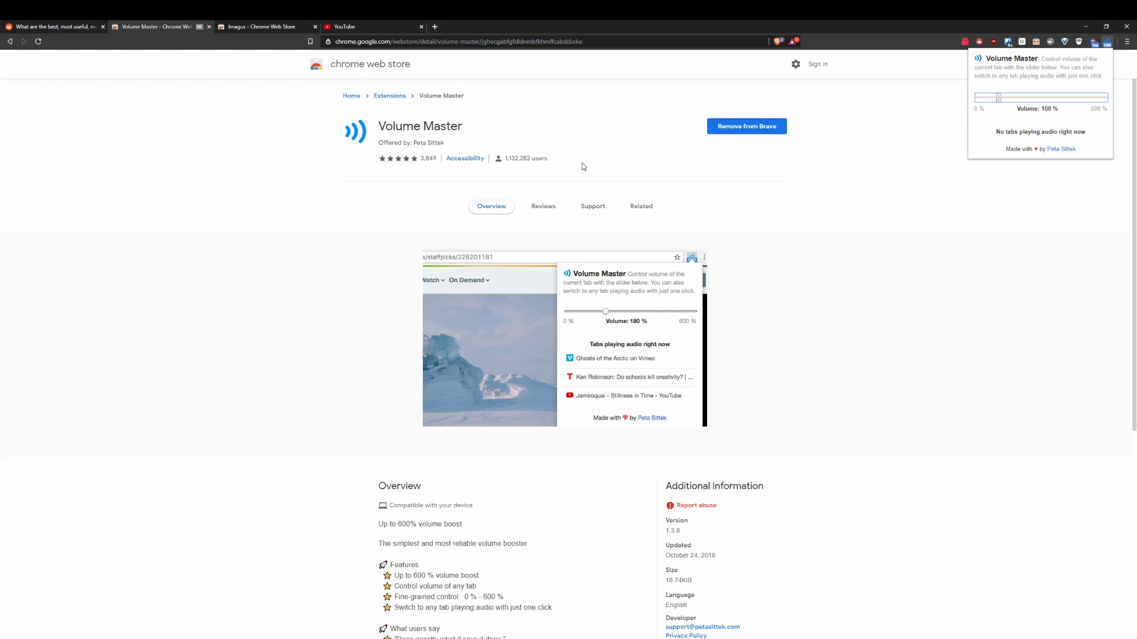
pyautogui.scroll(-3, 475, 514)
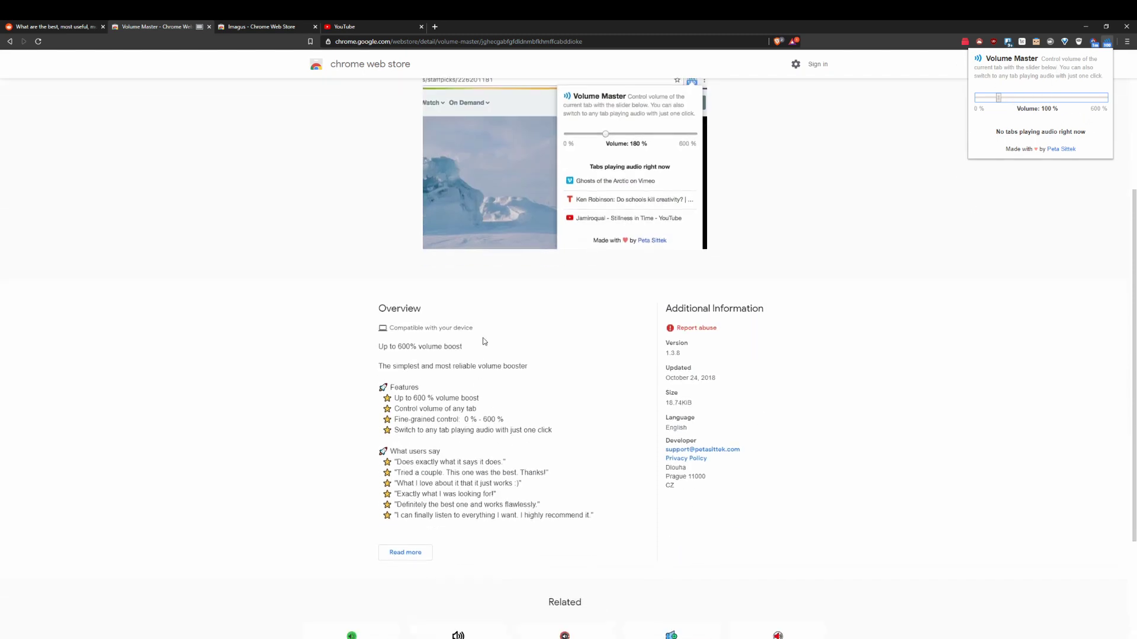
pyautogui.moveTo(485, 341)
pyautogui.mouseDown()
pyautogui.moveTo(403, 344)
pyautogui.moveTo(469, 351)
pyautogui.mouseUp()
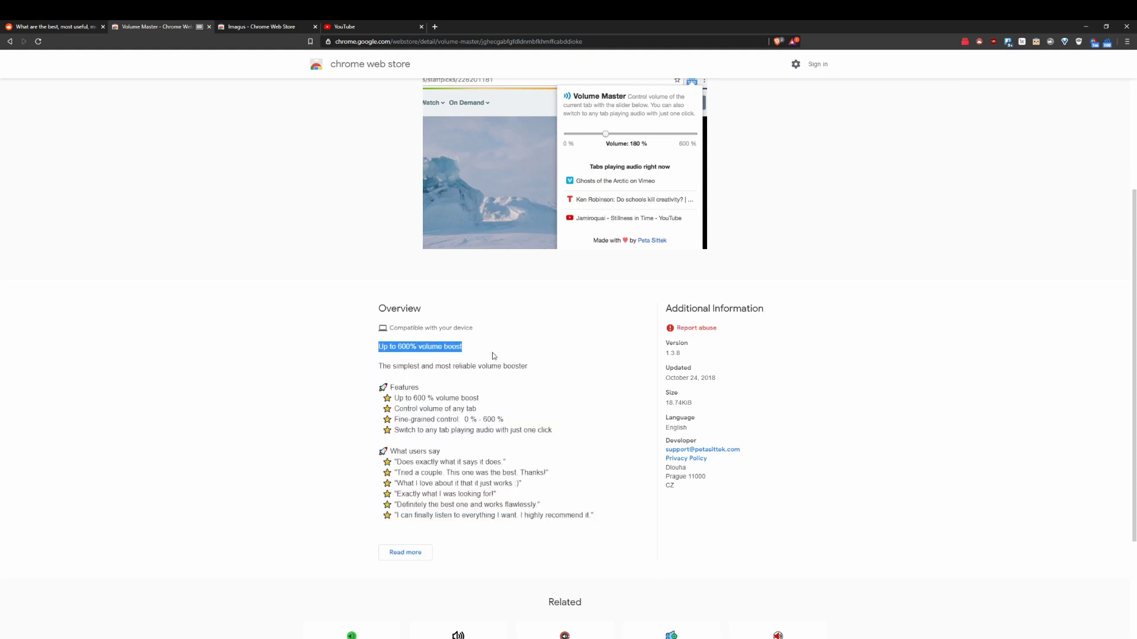
pyautogui.click(529, 374)
pyautogui.moveTo(478, 409); pyautogui.dragTo(391, 411)
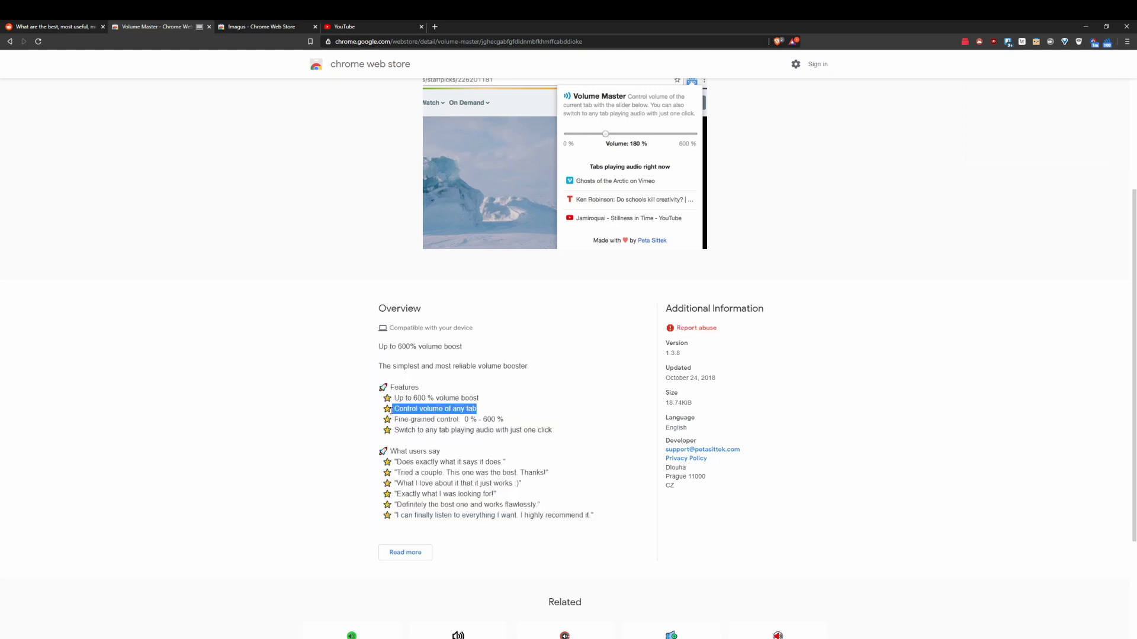
pyautogui.click(538, 412)
pyautogui.scroll(3, 545, 403)
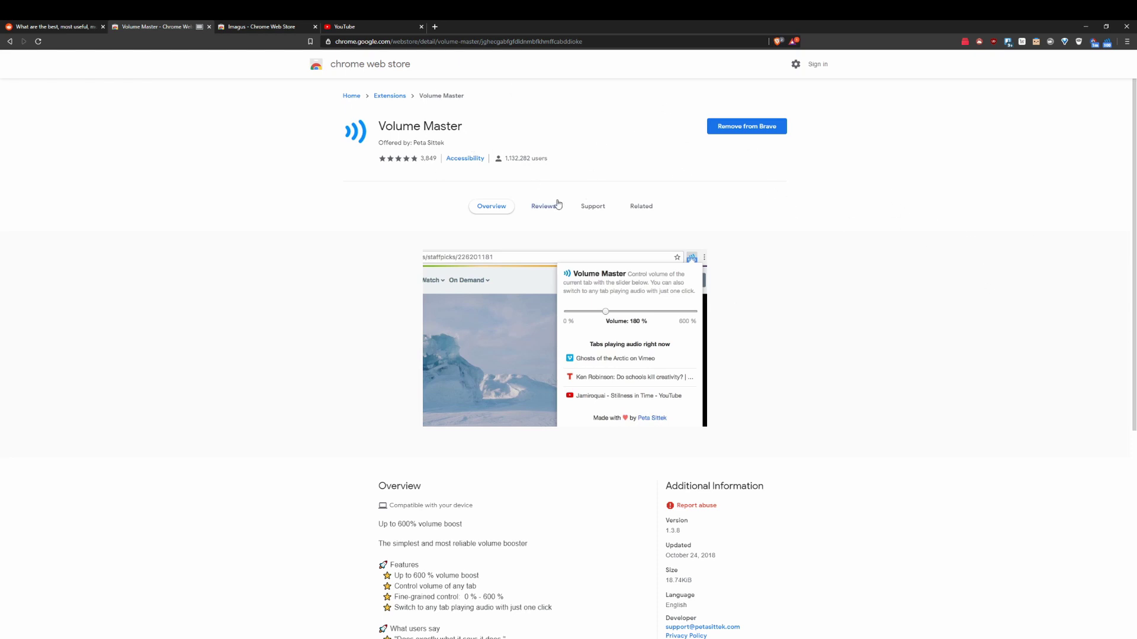
# Step: Add Imagus to Brave from its store listing and dismiss the extension-added notice
pyautogui.click(237, 27)
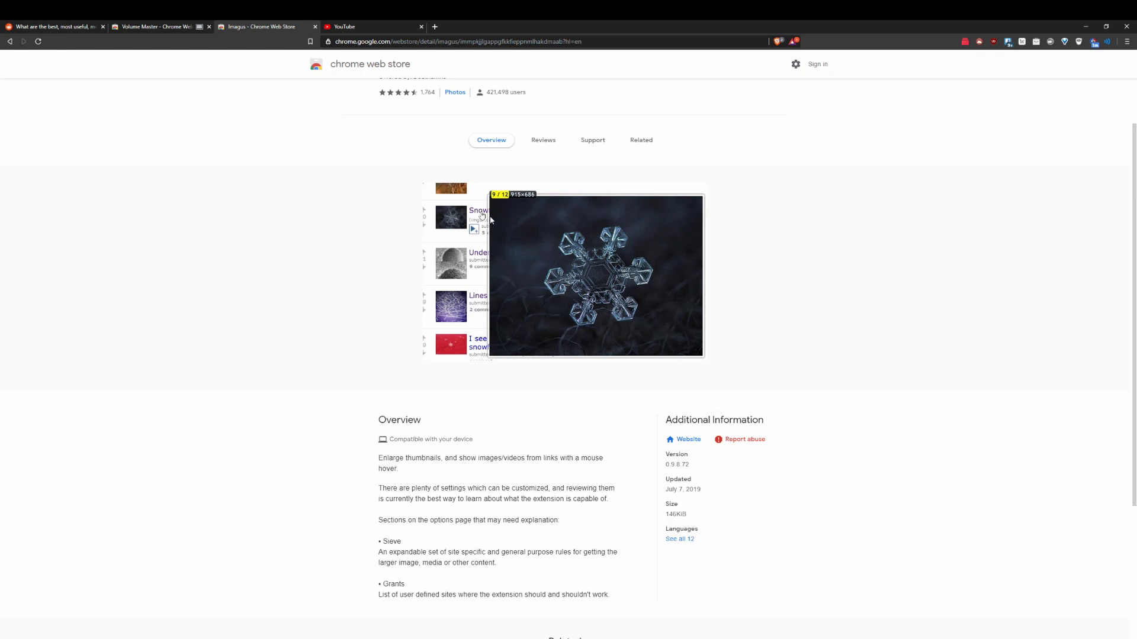
pyautogui.scroll(-1, 491, 220)
pyautogui.scroll(2, 415, 154)
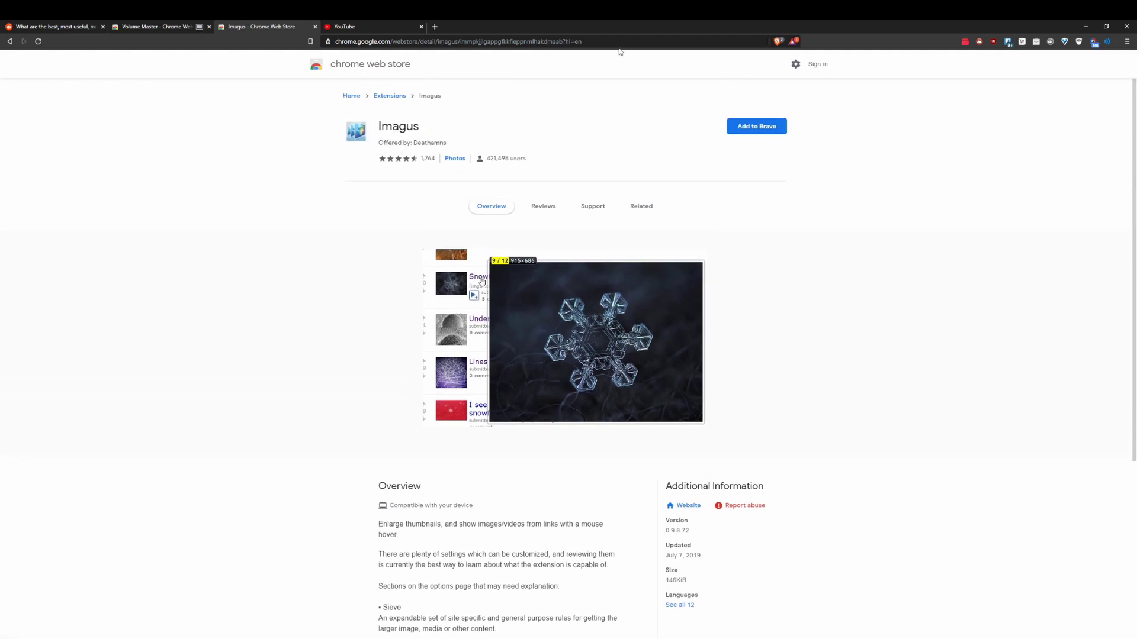
pyautogui.click(757, 127)
pyautogui.click(591, 157)
pyautogui.click(1107, 59)
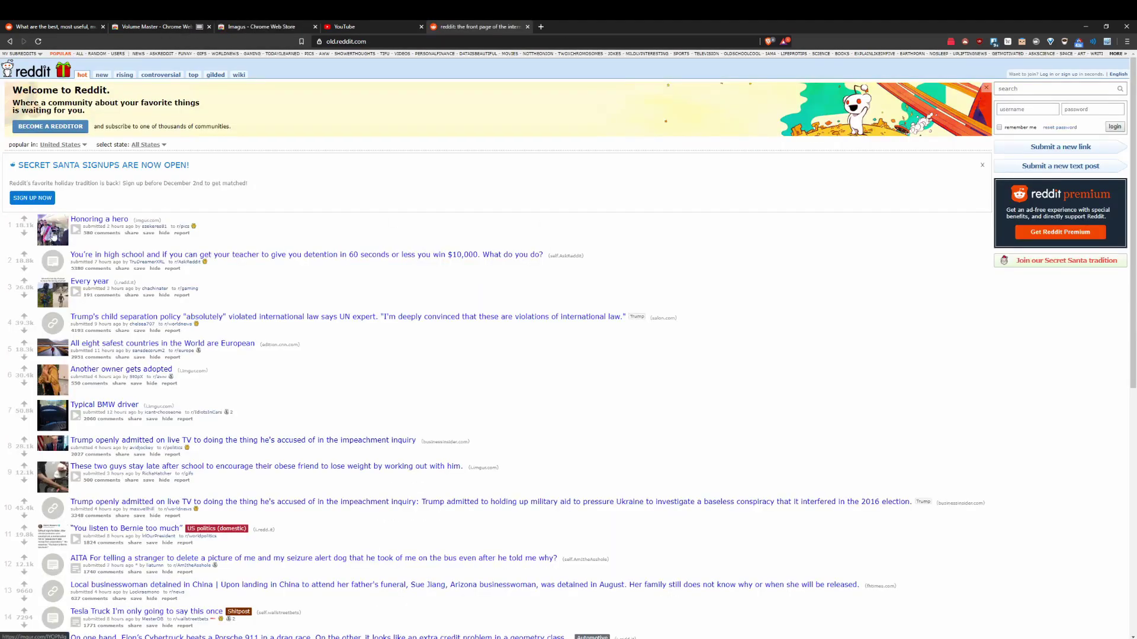
# Step: Preview several old Reddit post thumbnails as full-size Imagus enlargements
pyautogui.moveTo(55, 234)
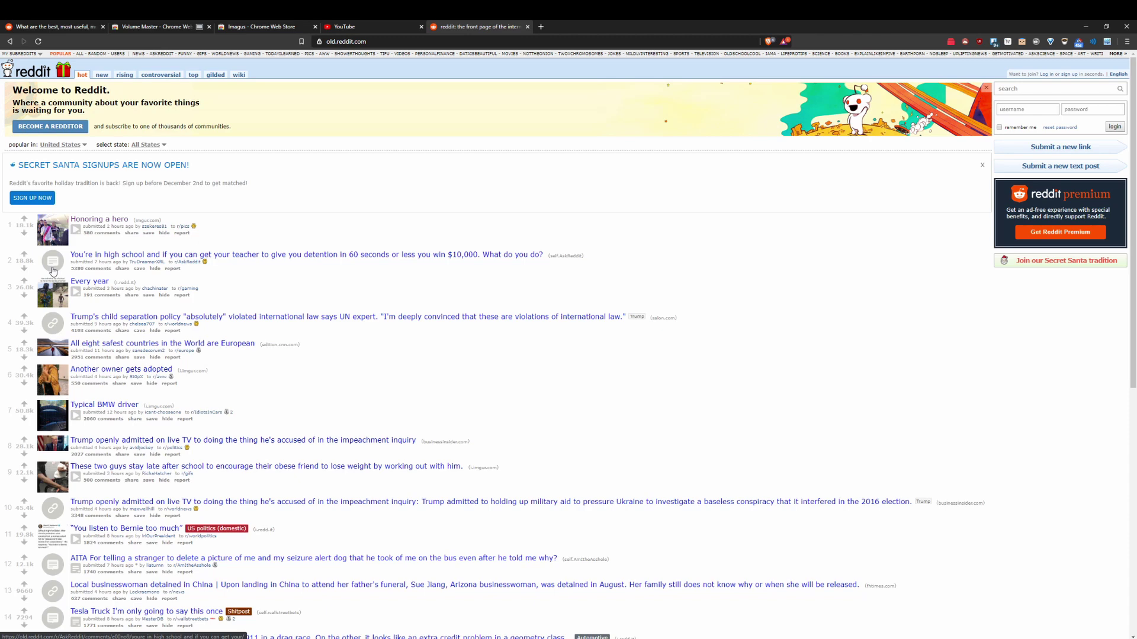
pyautogui.moveTo(56, 291)
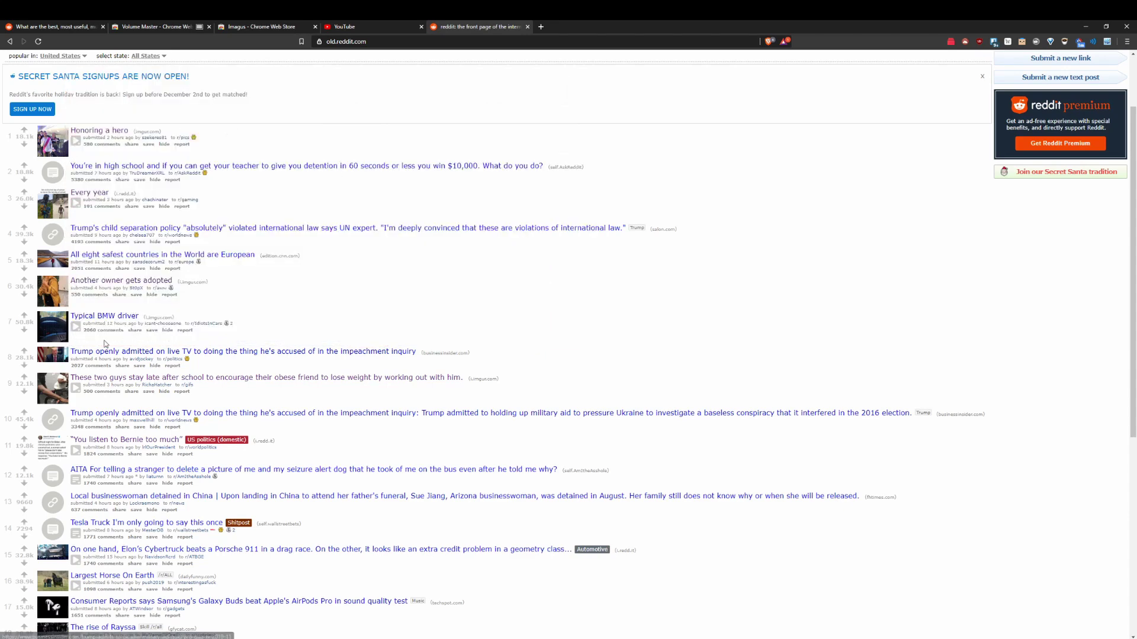
pyautogui.moveTo(50, 357)
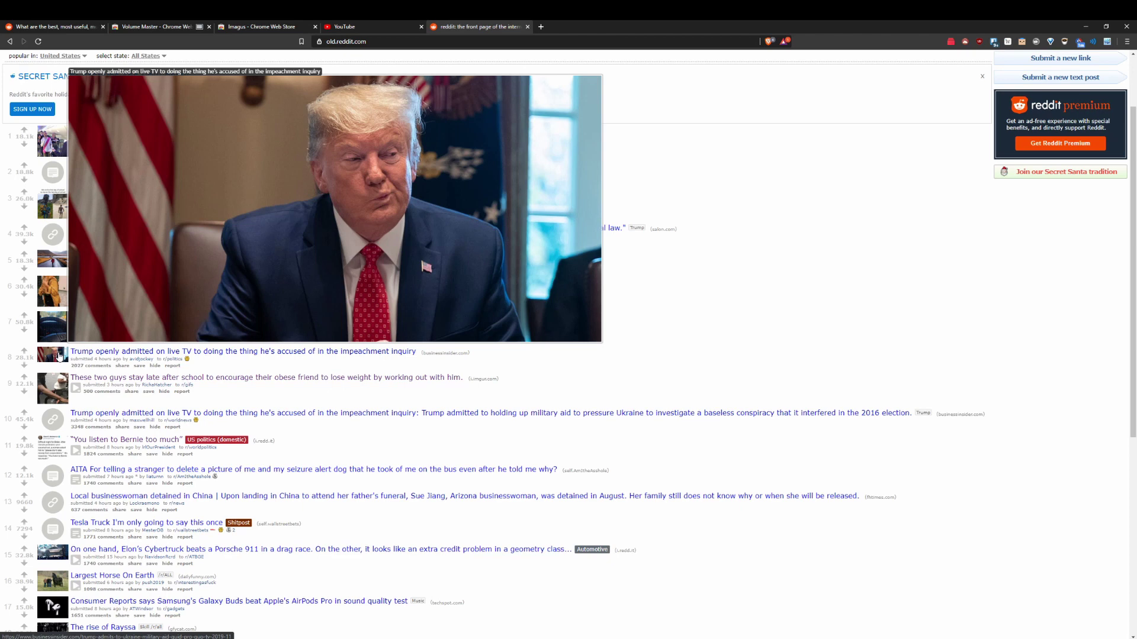
pyautogui.scroll(2, 212, 343)
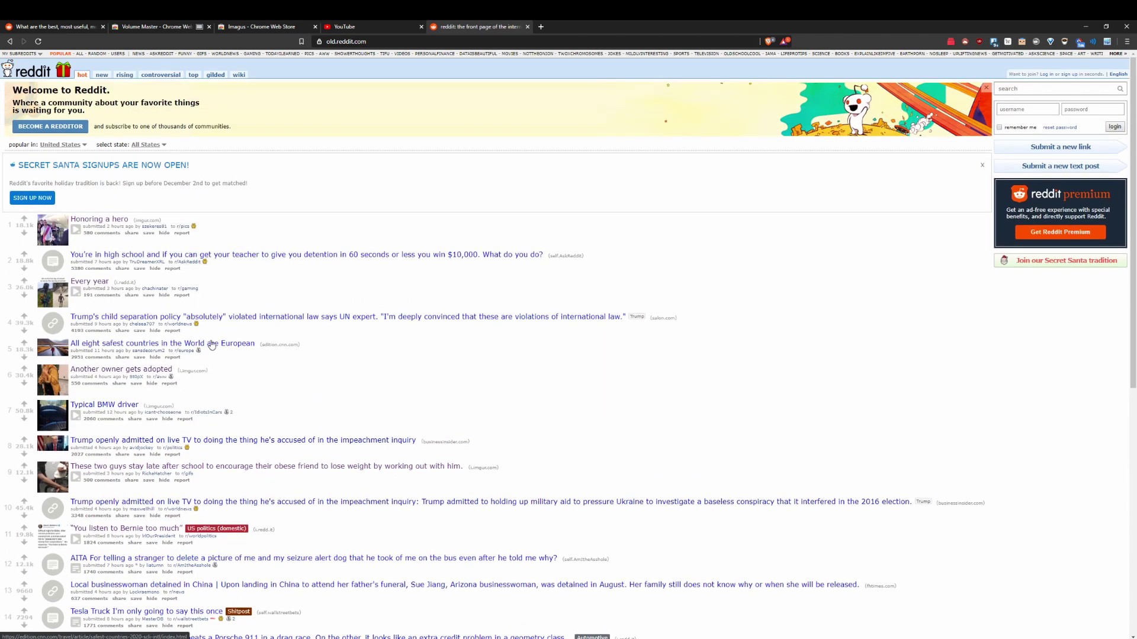